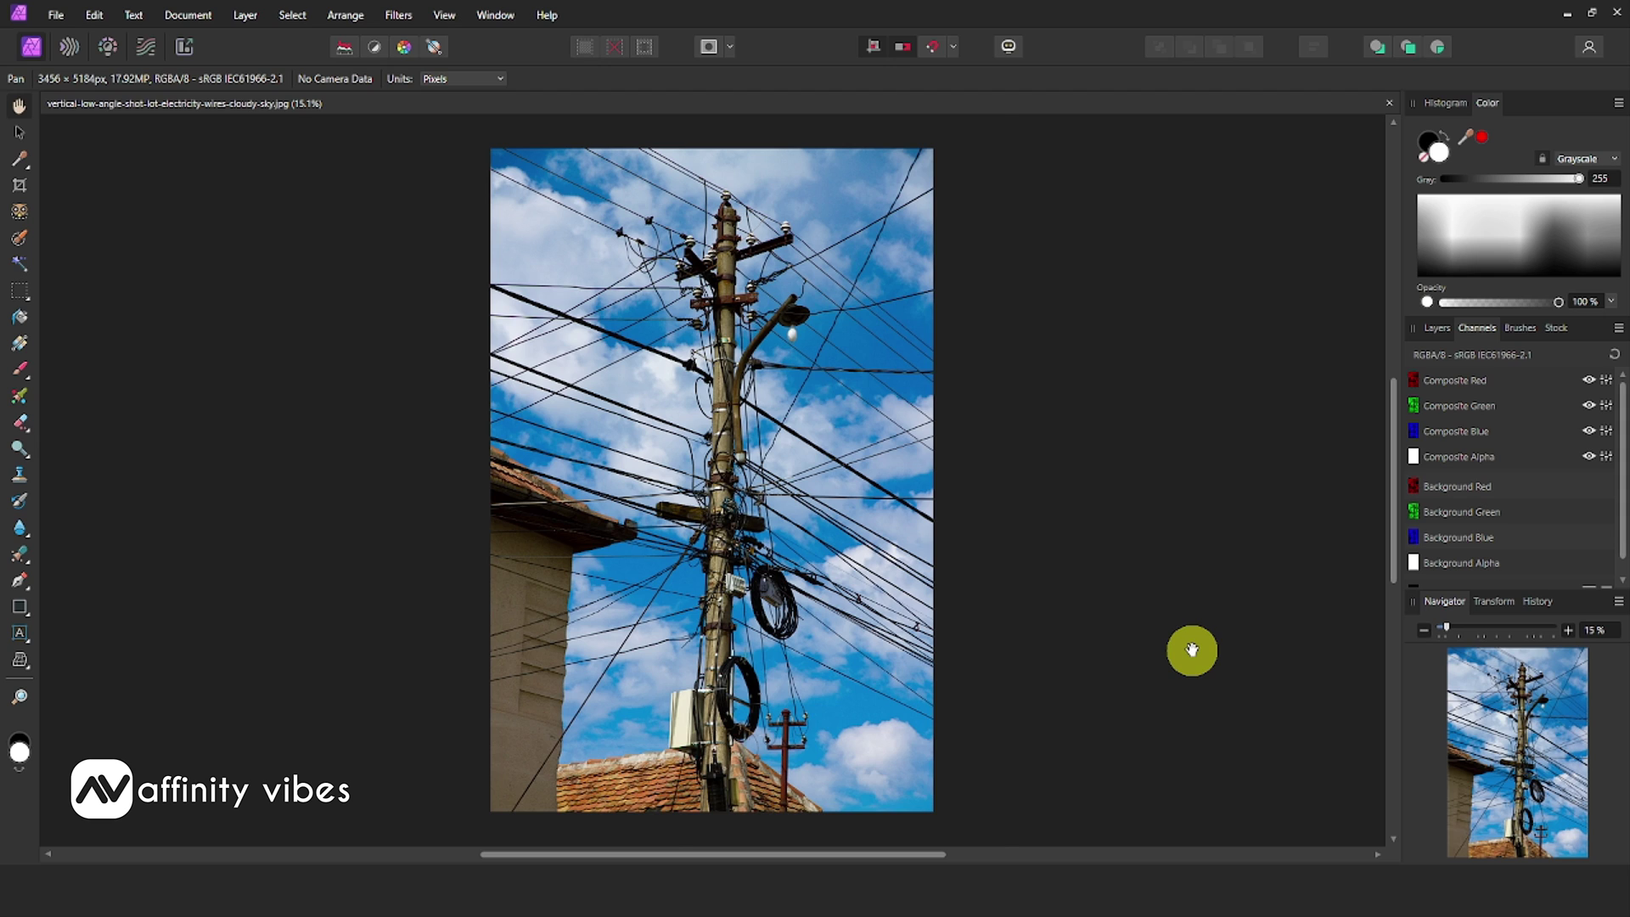
- Zoom to 75% and pan across the top of the pole to inspect the wires and insulators
key(ctrl+plus)
key(ctrl+plus)
key(ctrl+plus)
key(ctrl+plus)
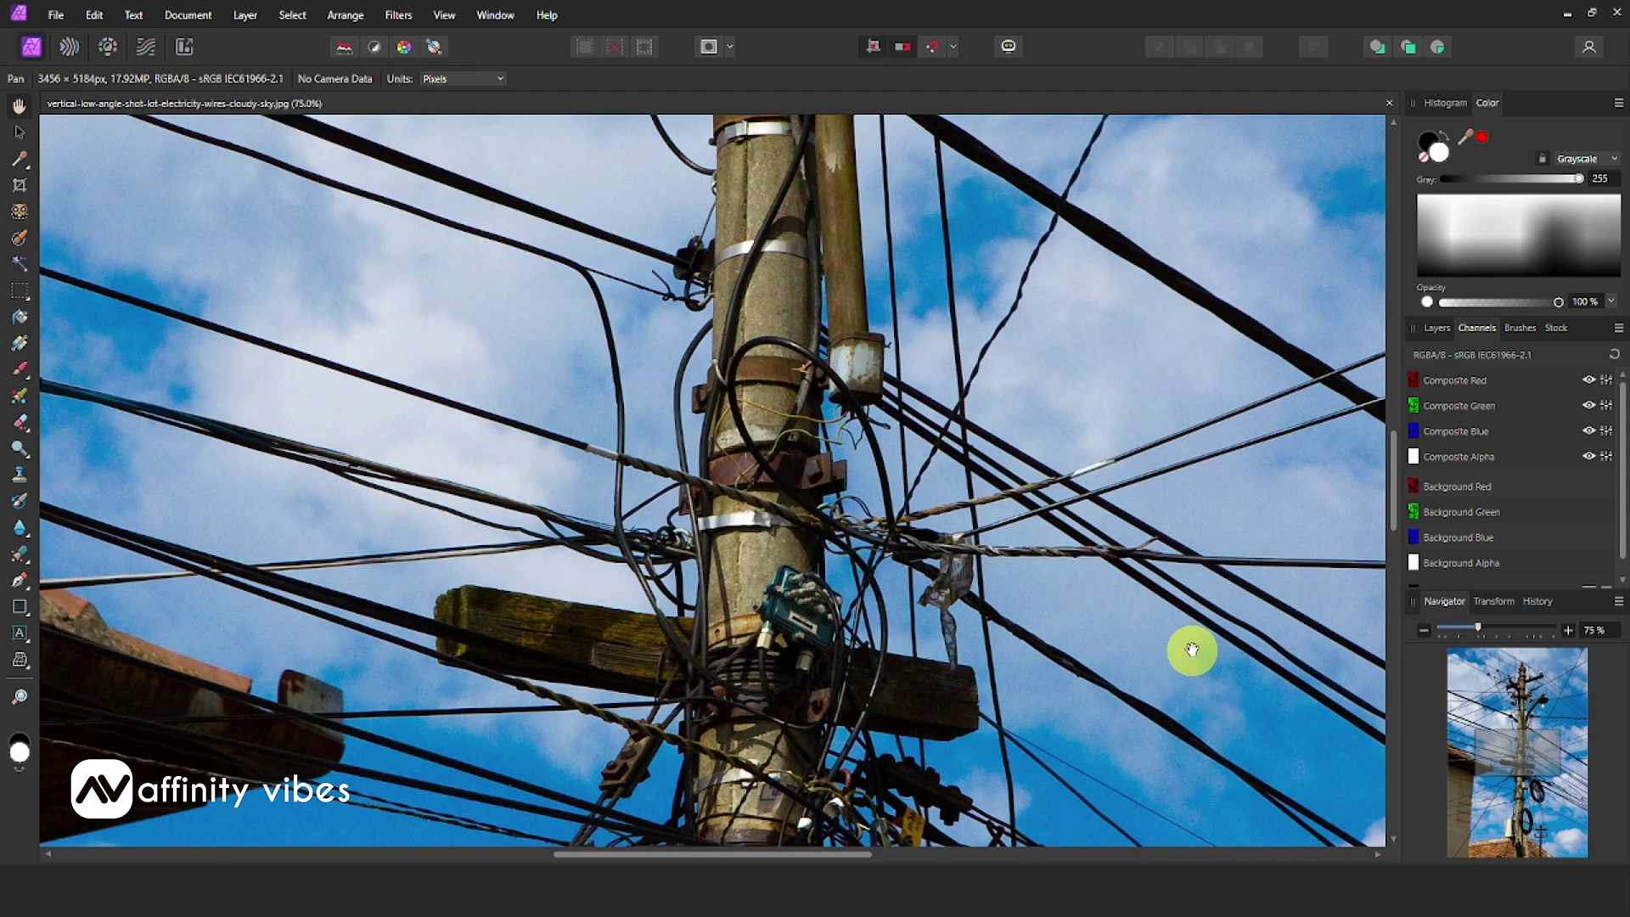
scroll(1192, 651, up, 10)
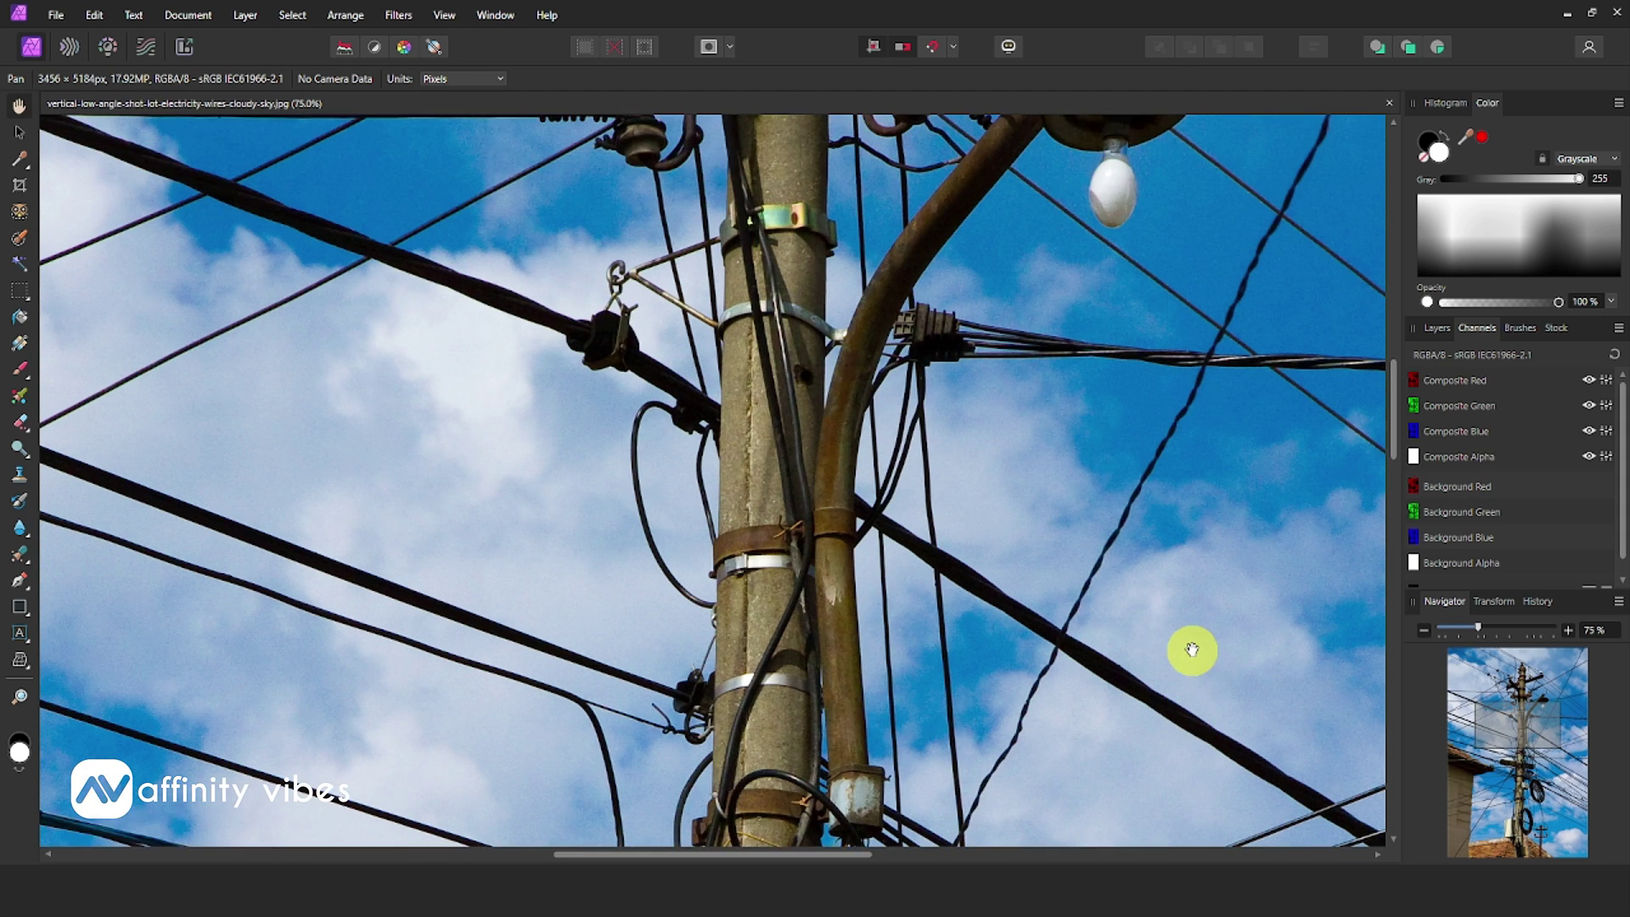
scroll(1192, 650, up, 10)
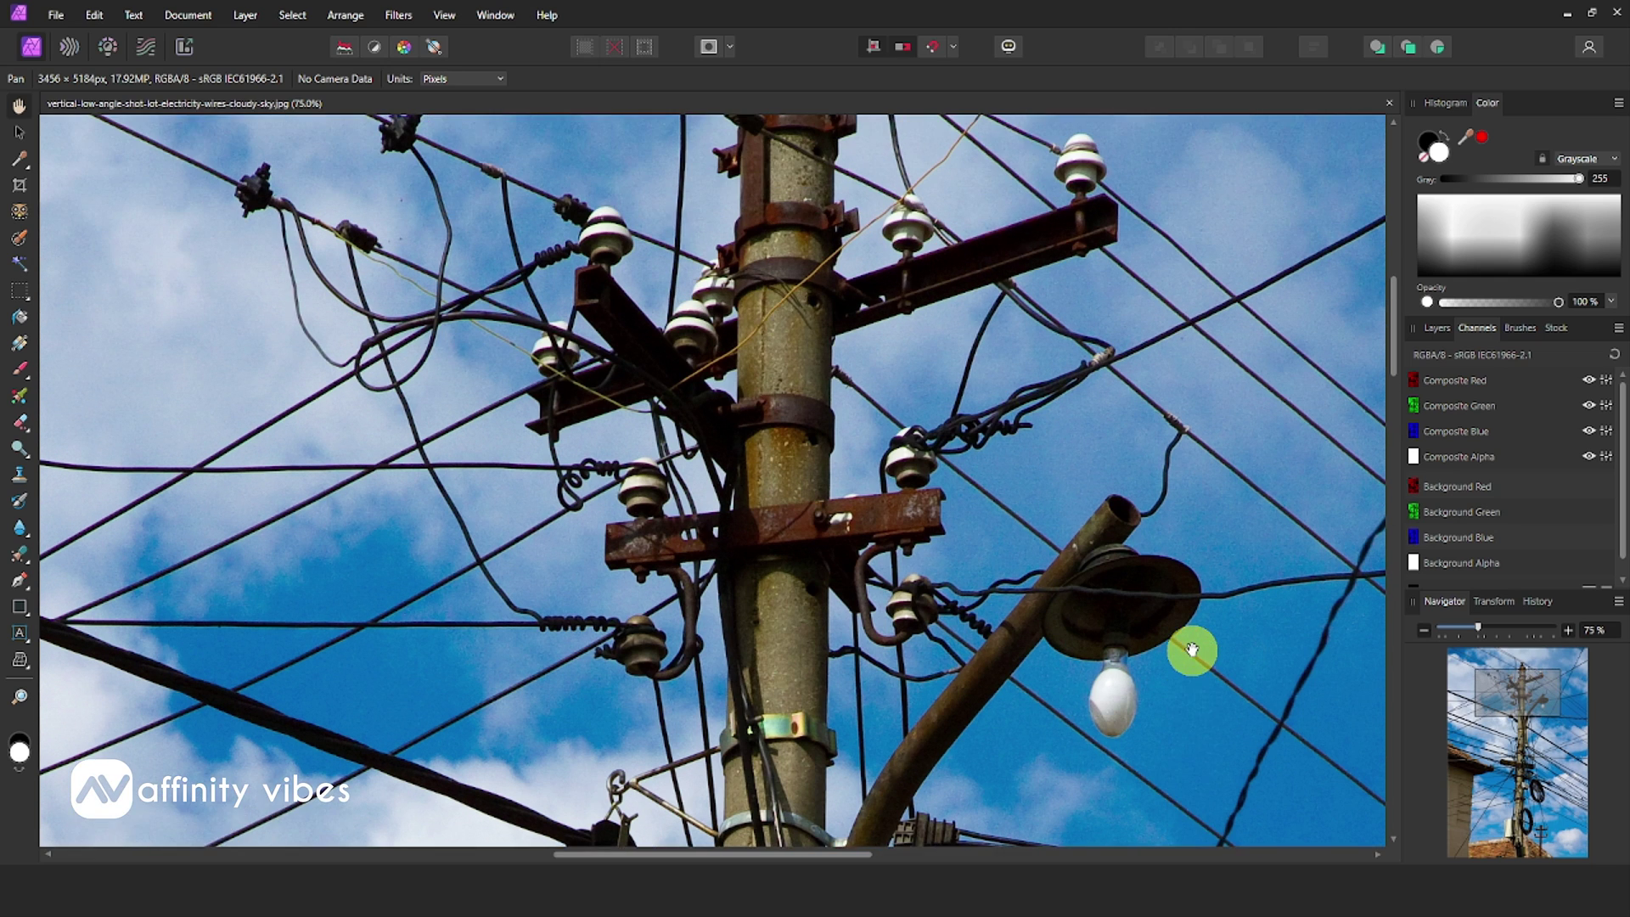
scroll(1192, 650, up, 6)
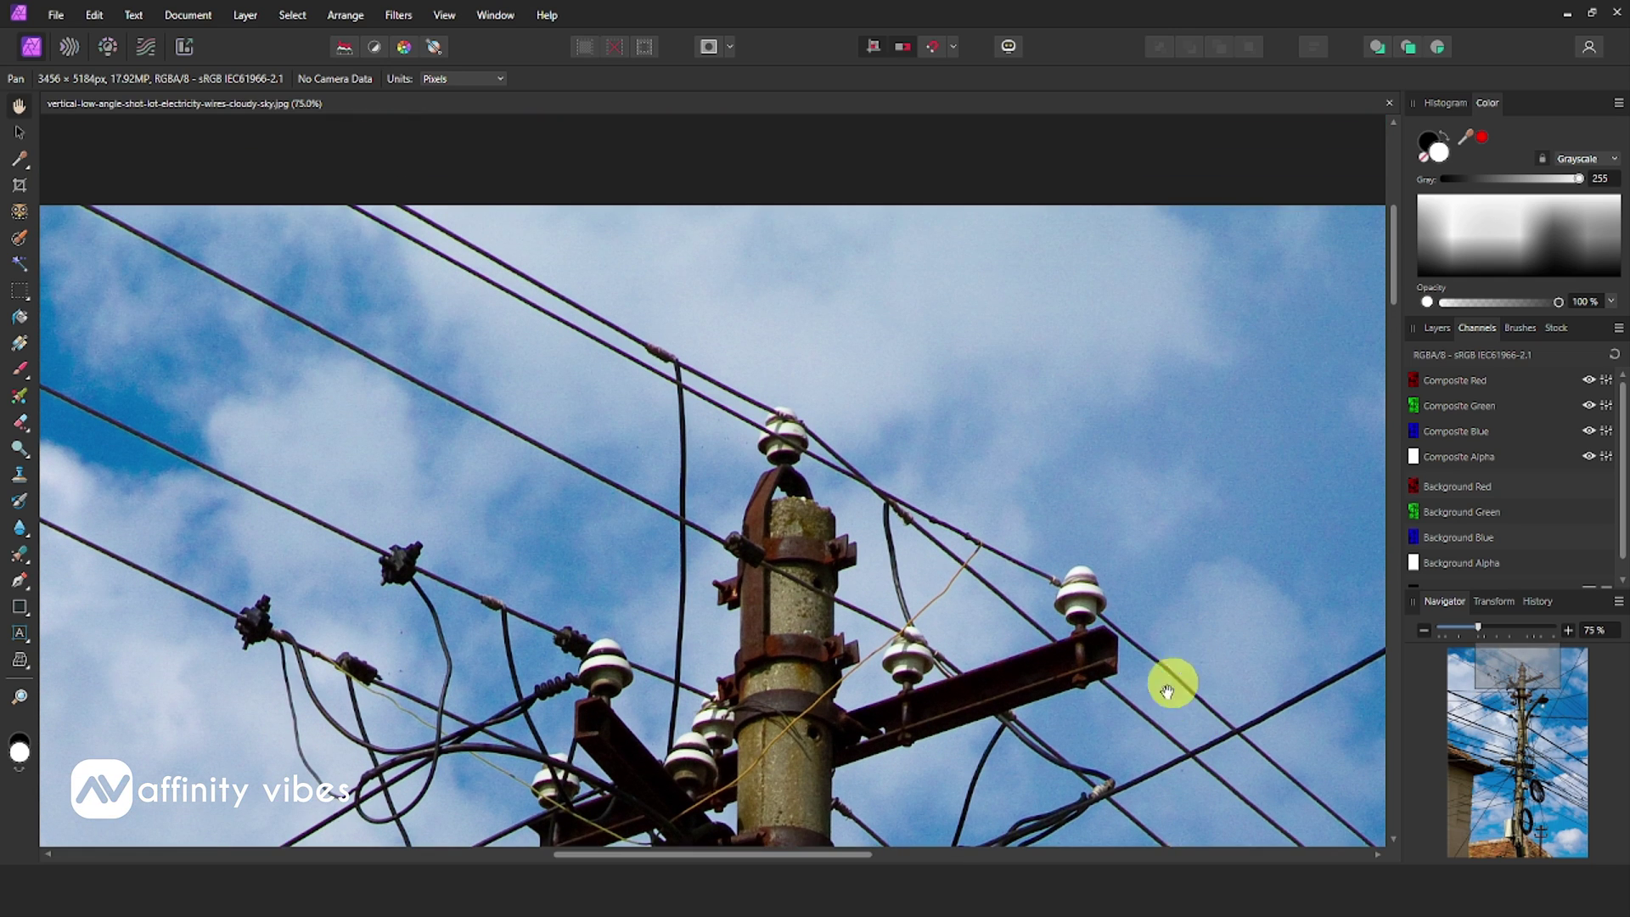
drag(850, 856, 664, 843)
scroll(640, 666, down, 4)
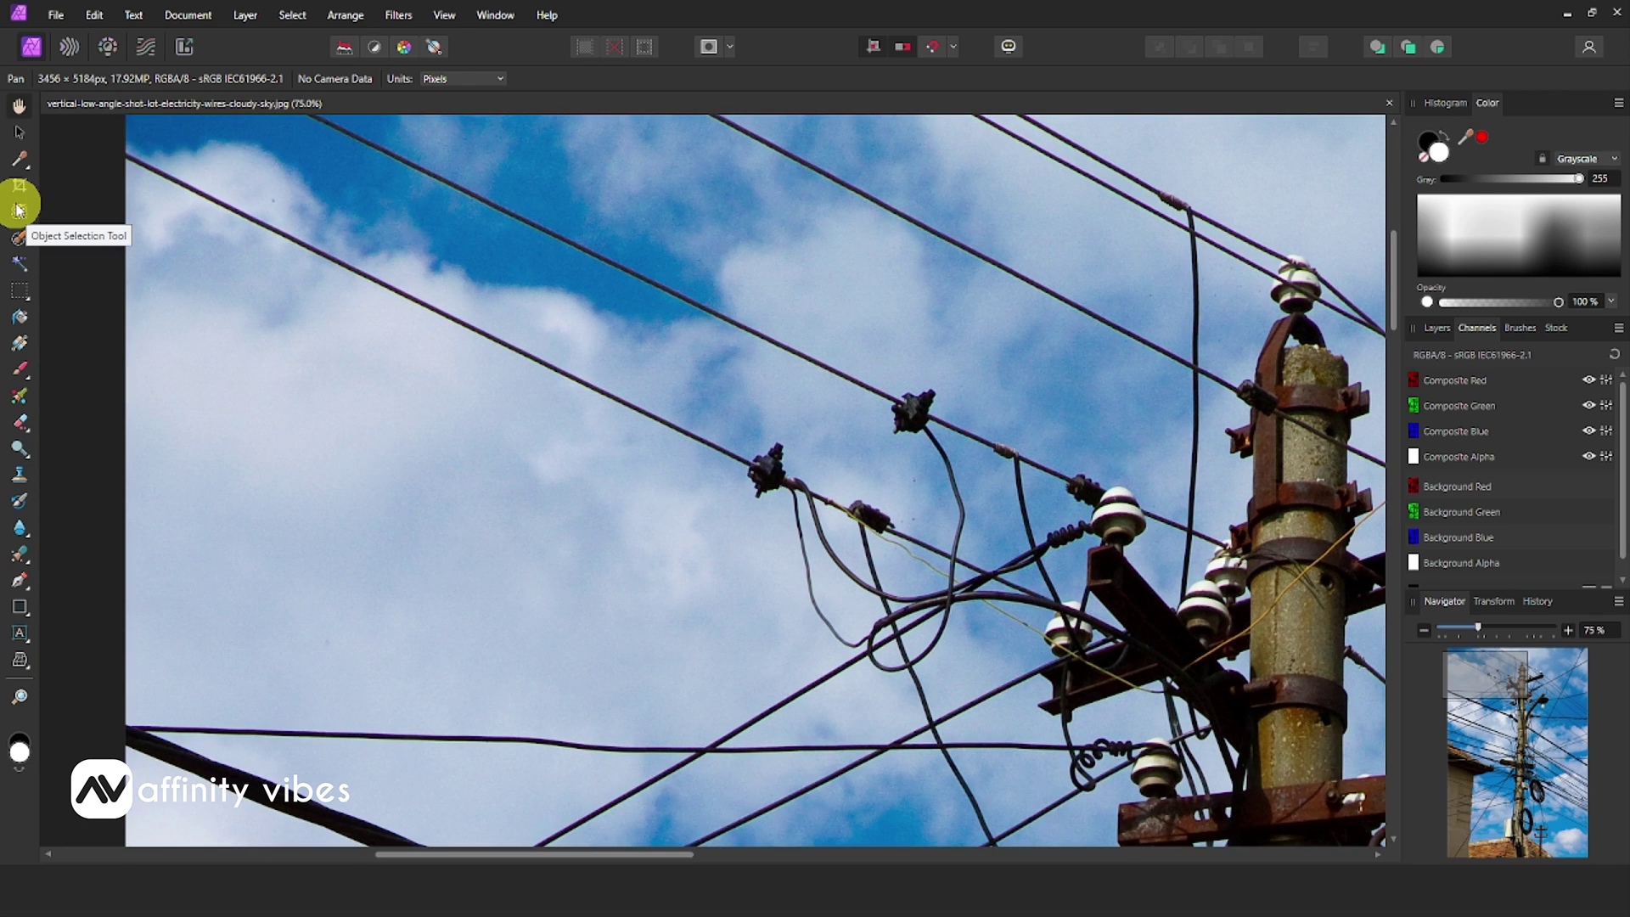
click(20, 262)
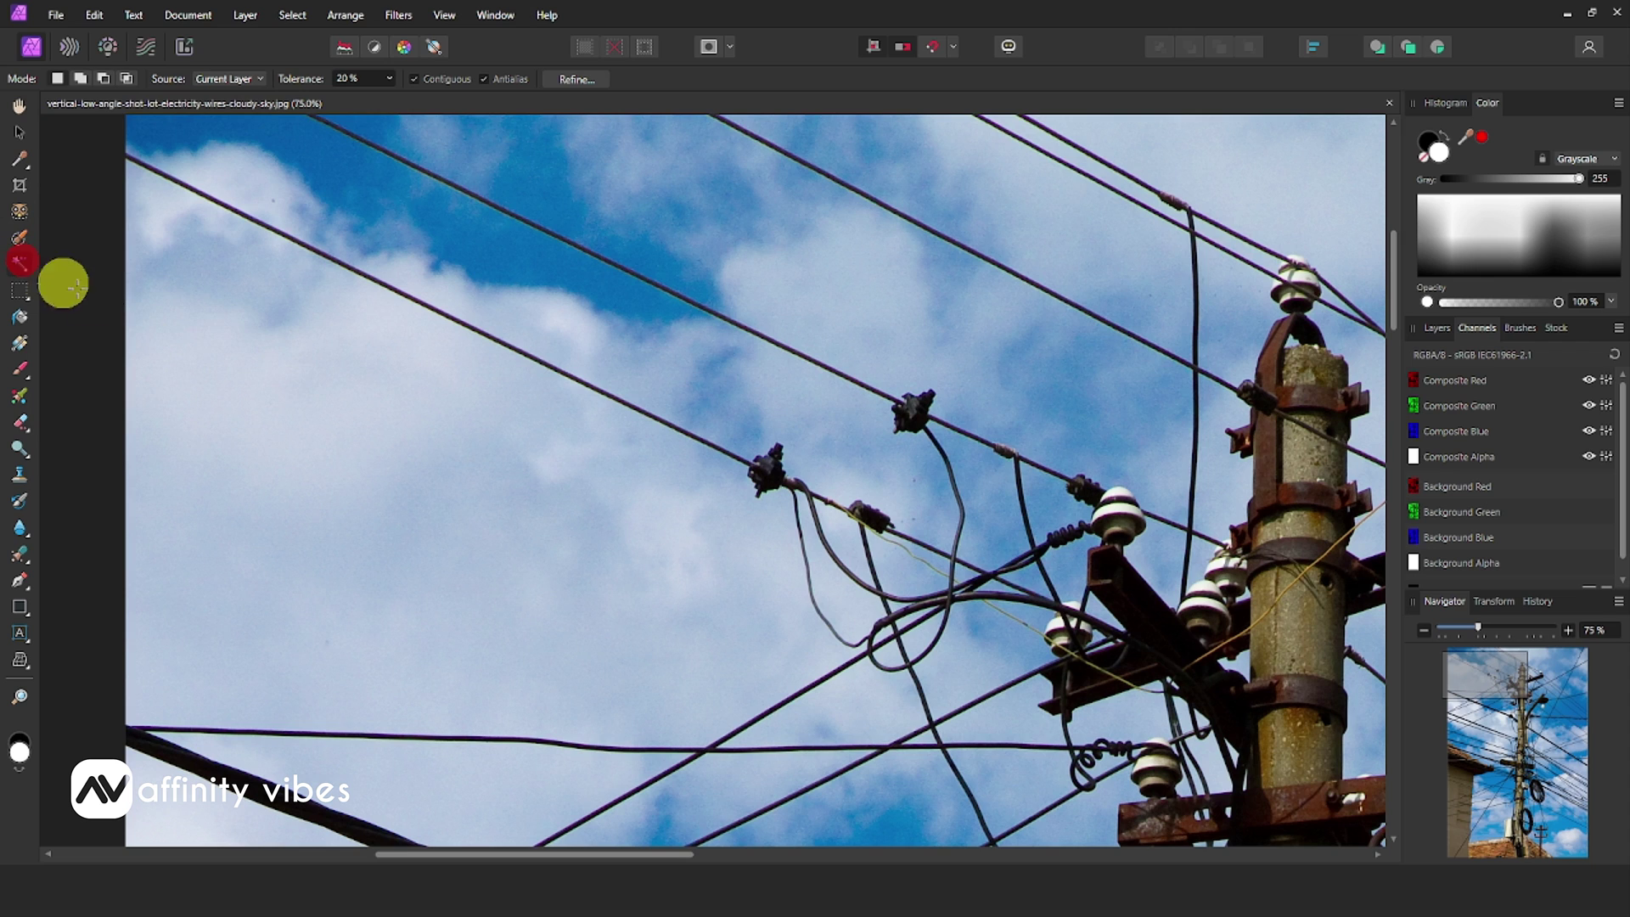
click(321, 399)
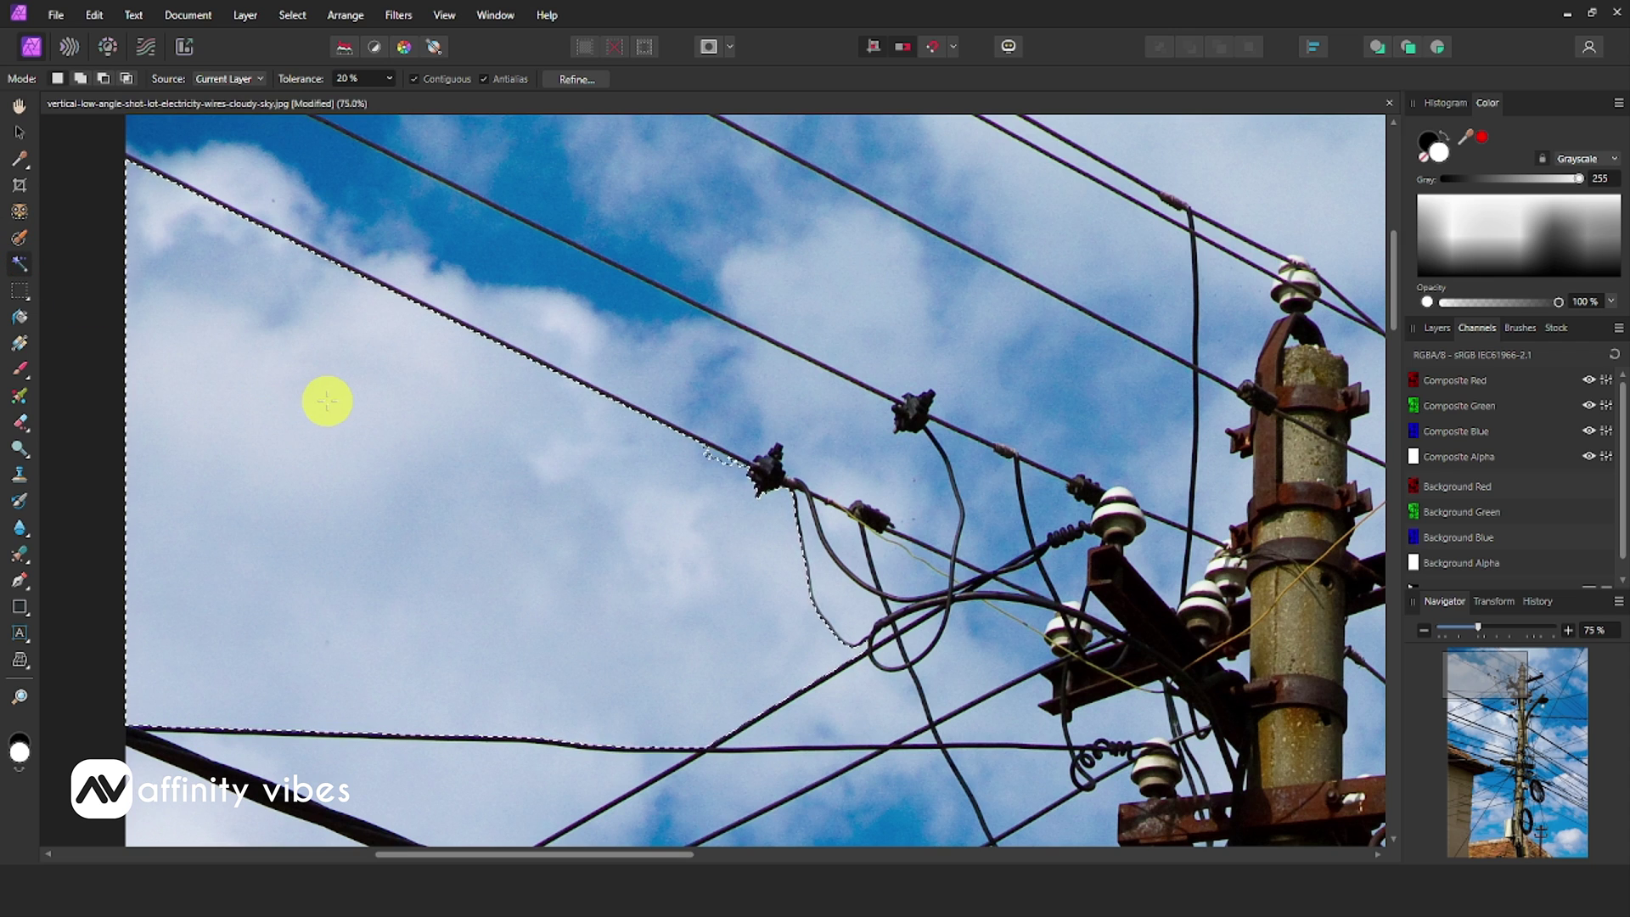
key(Delete)
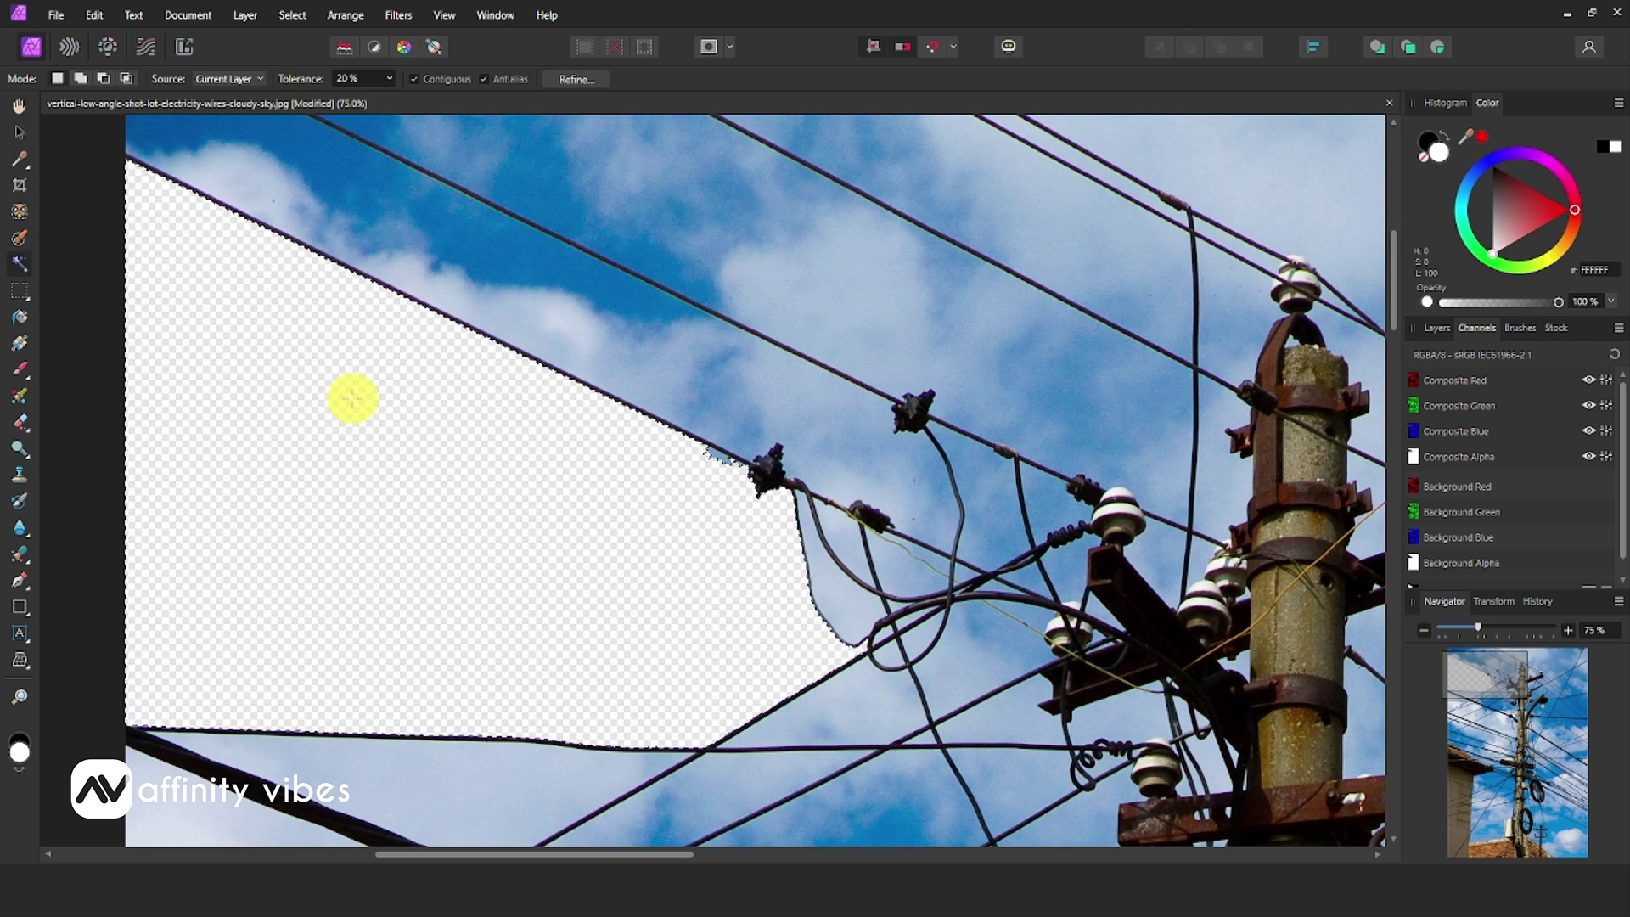
scroll(352, 398, up, 1)
click(414, 334)
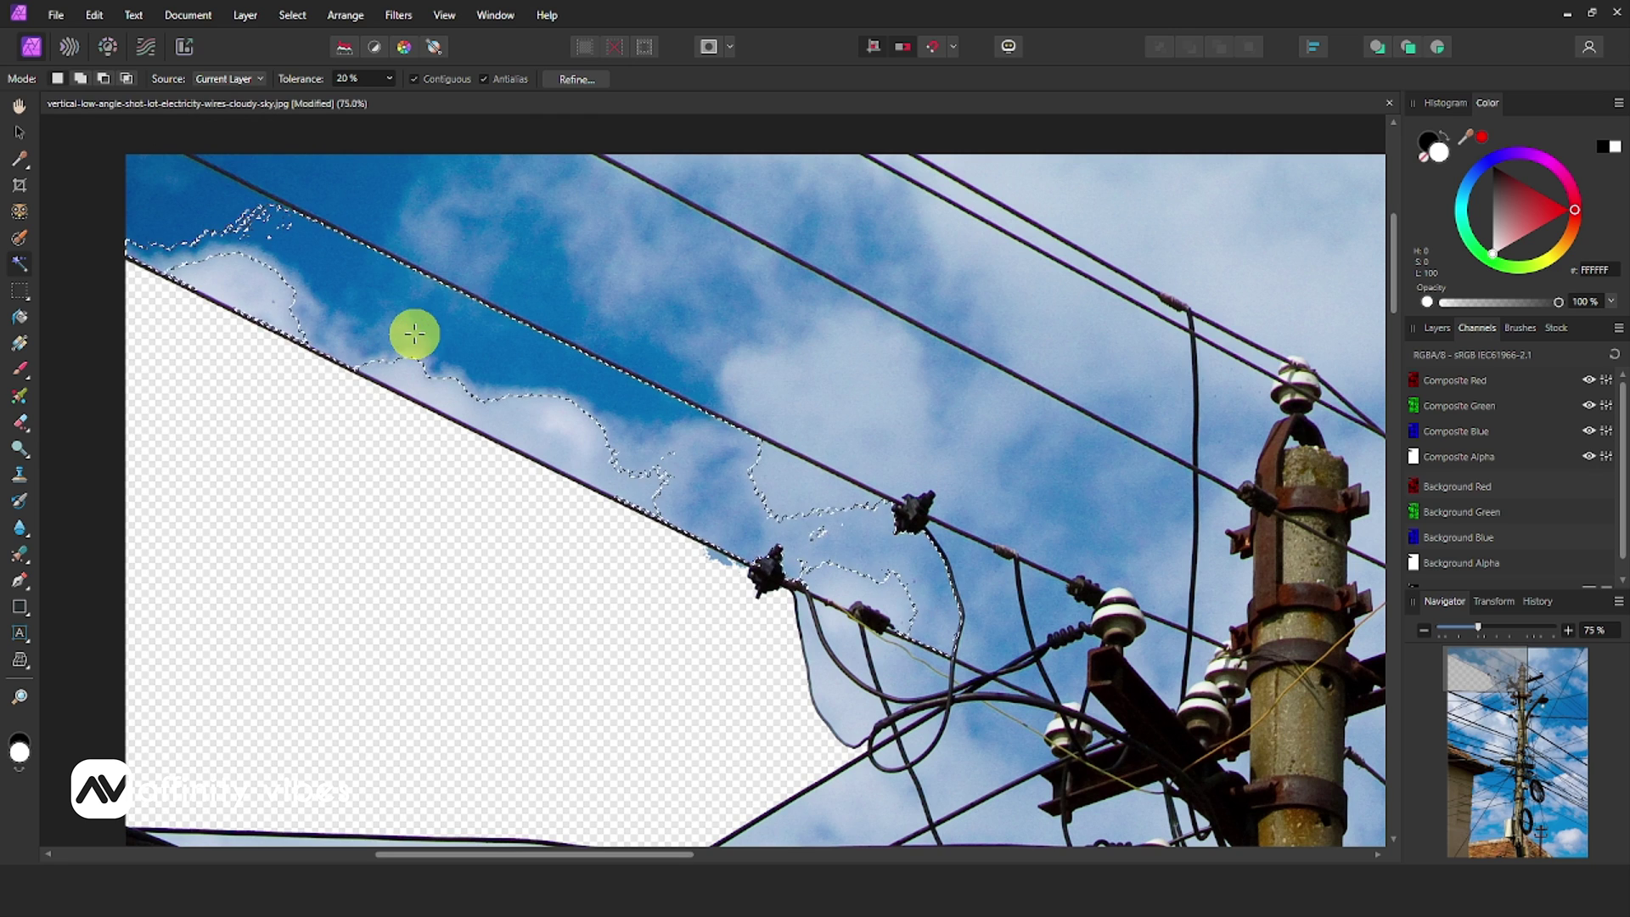
key(Delete)
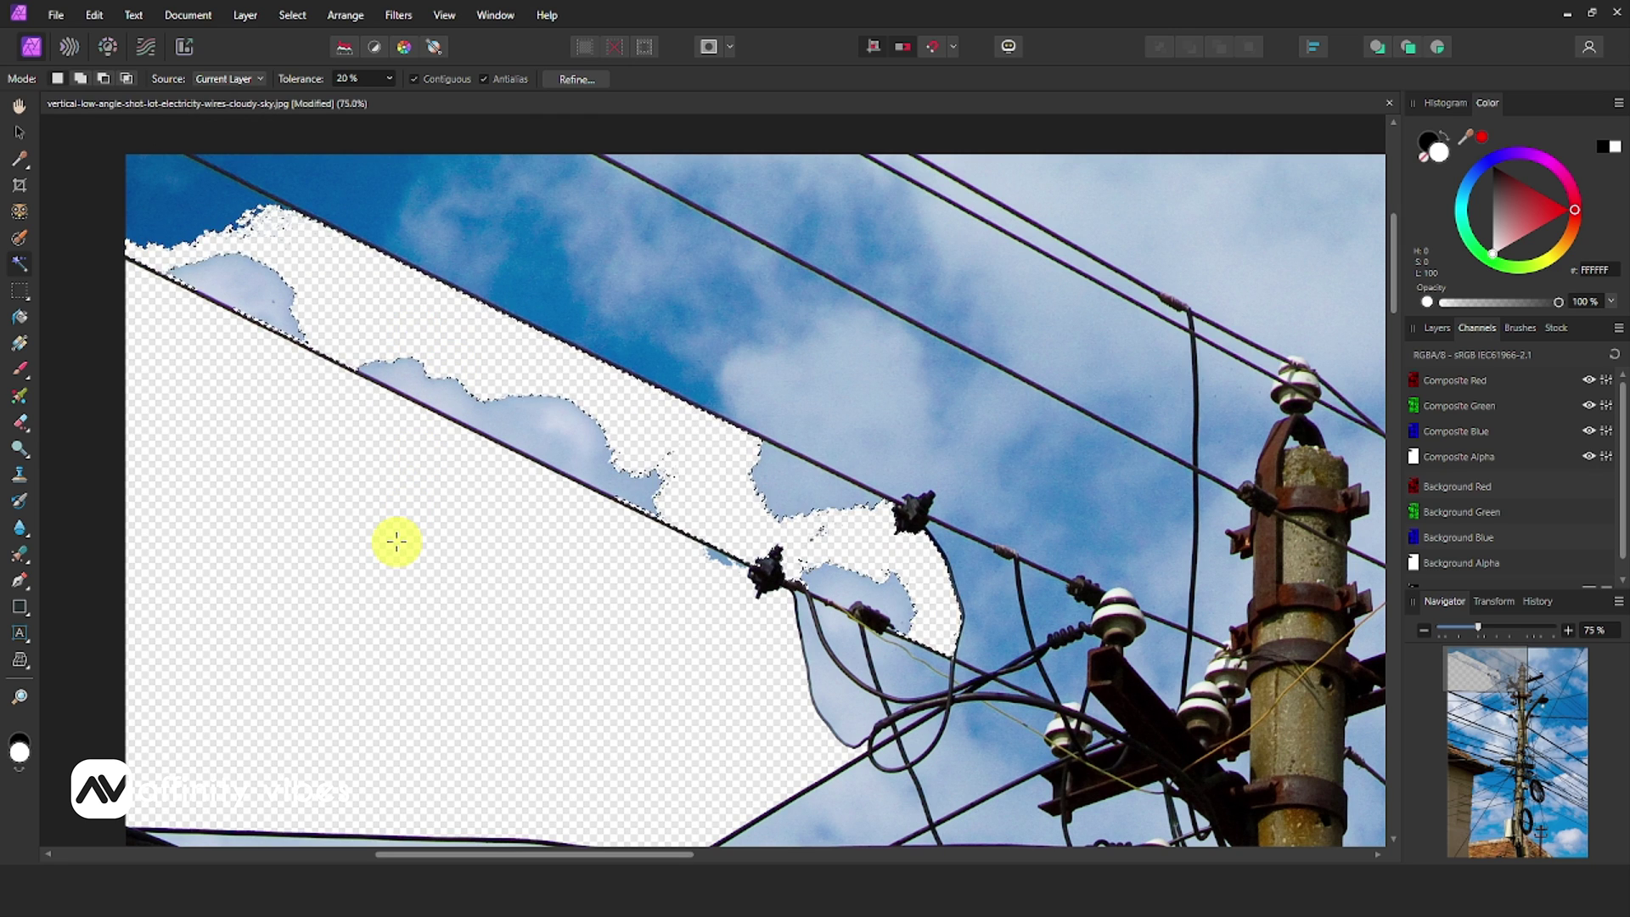
key(ctrl+z)
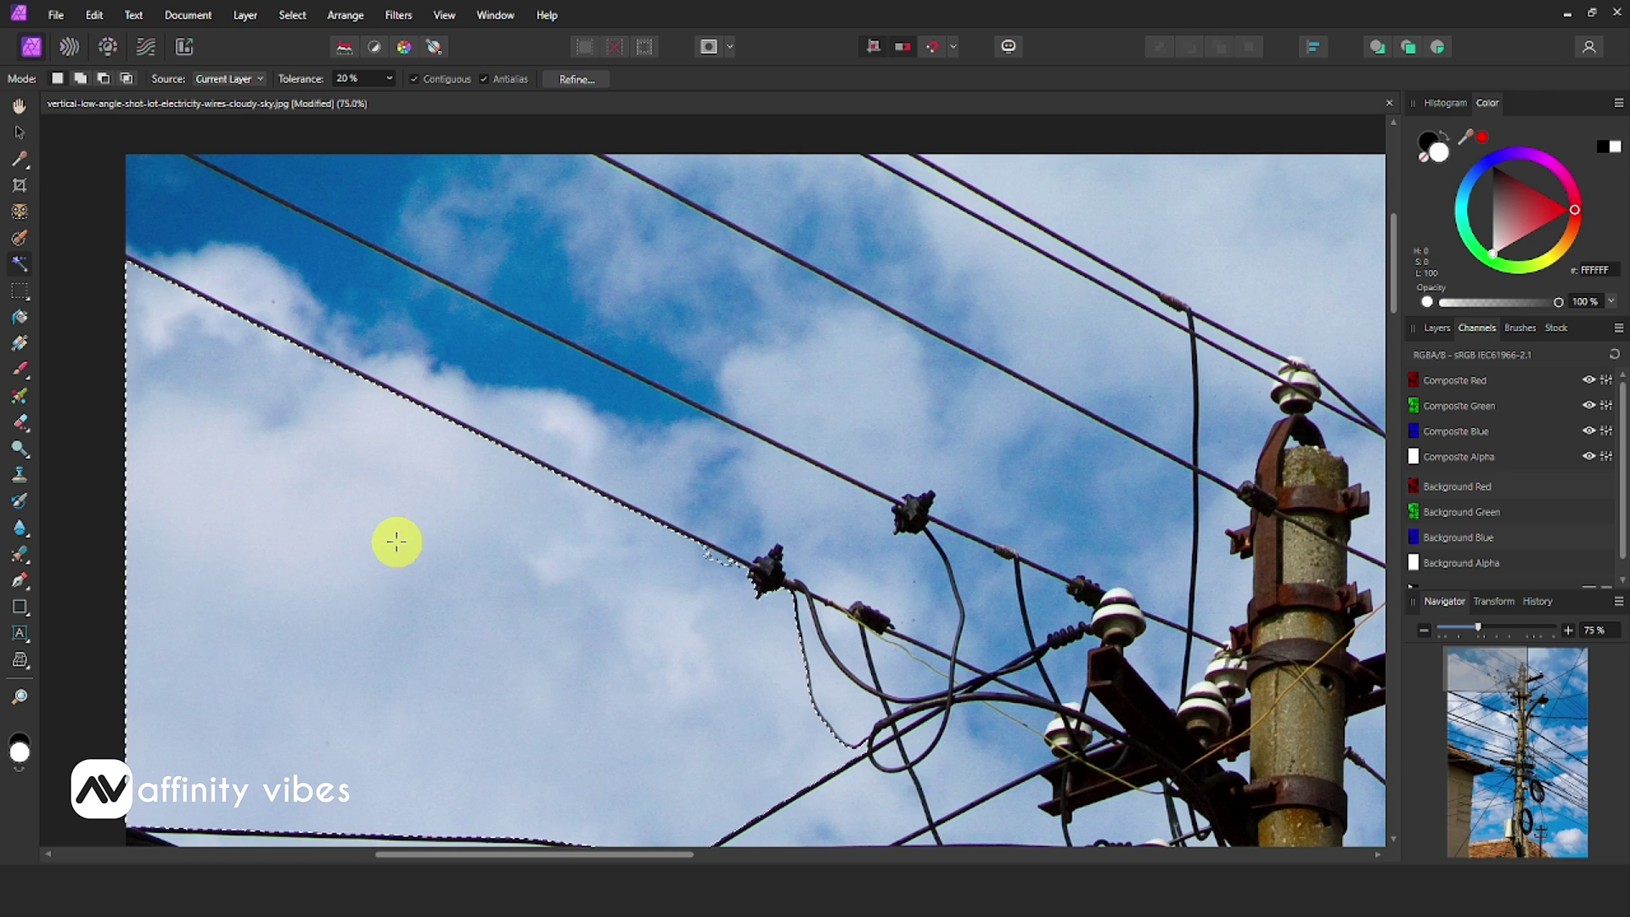
key(ctrl+d)
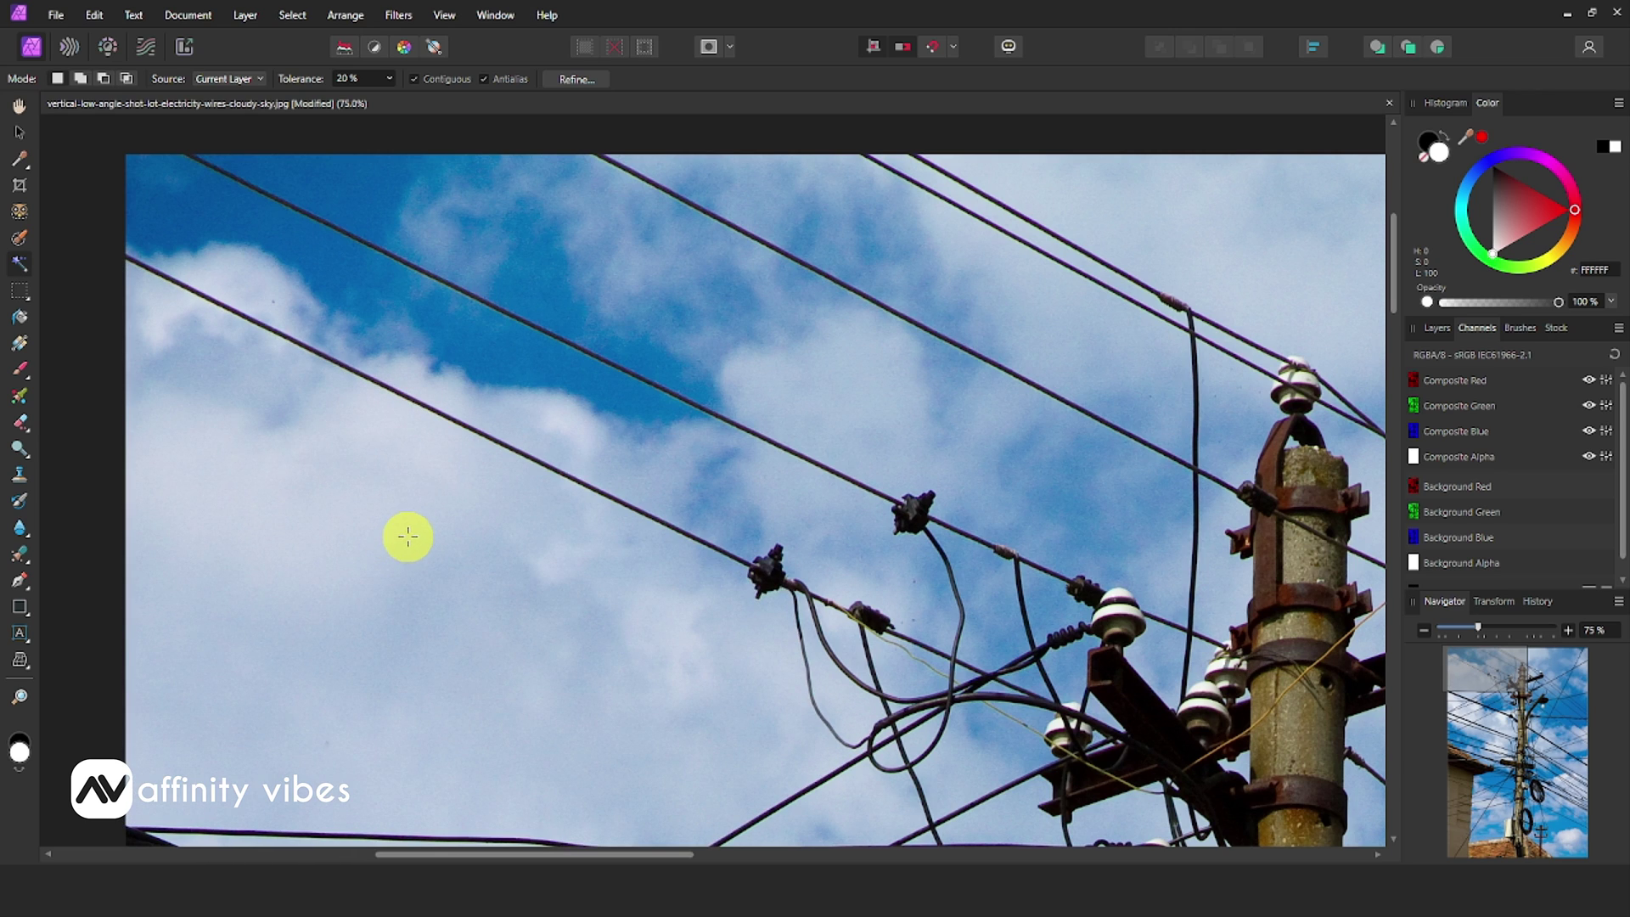
key(ctrl+0)
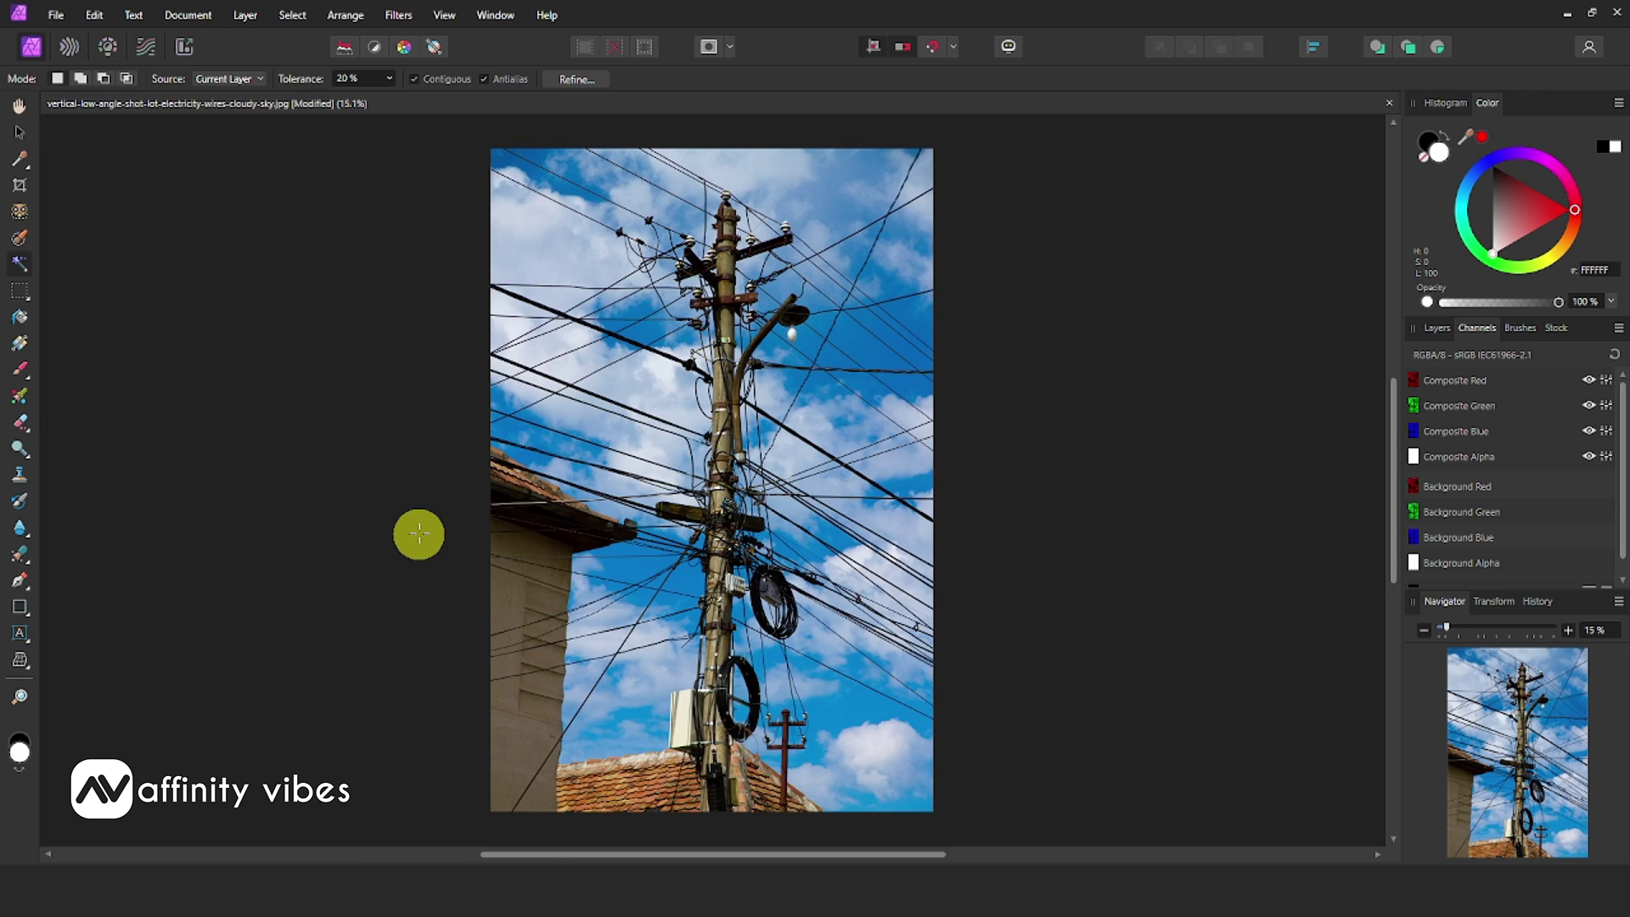
- Use the Object Selection Tool at 25% zoom to select the power pole
click(19, 213)
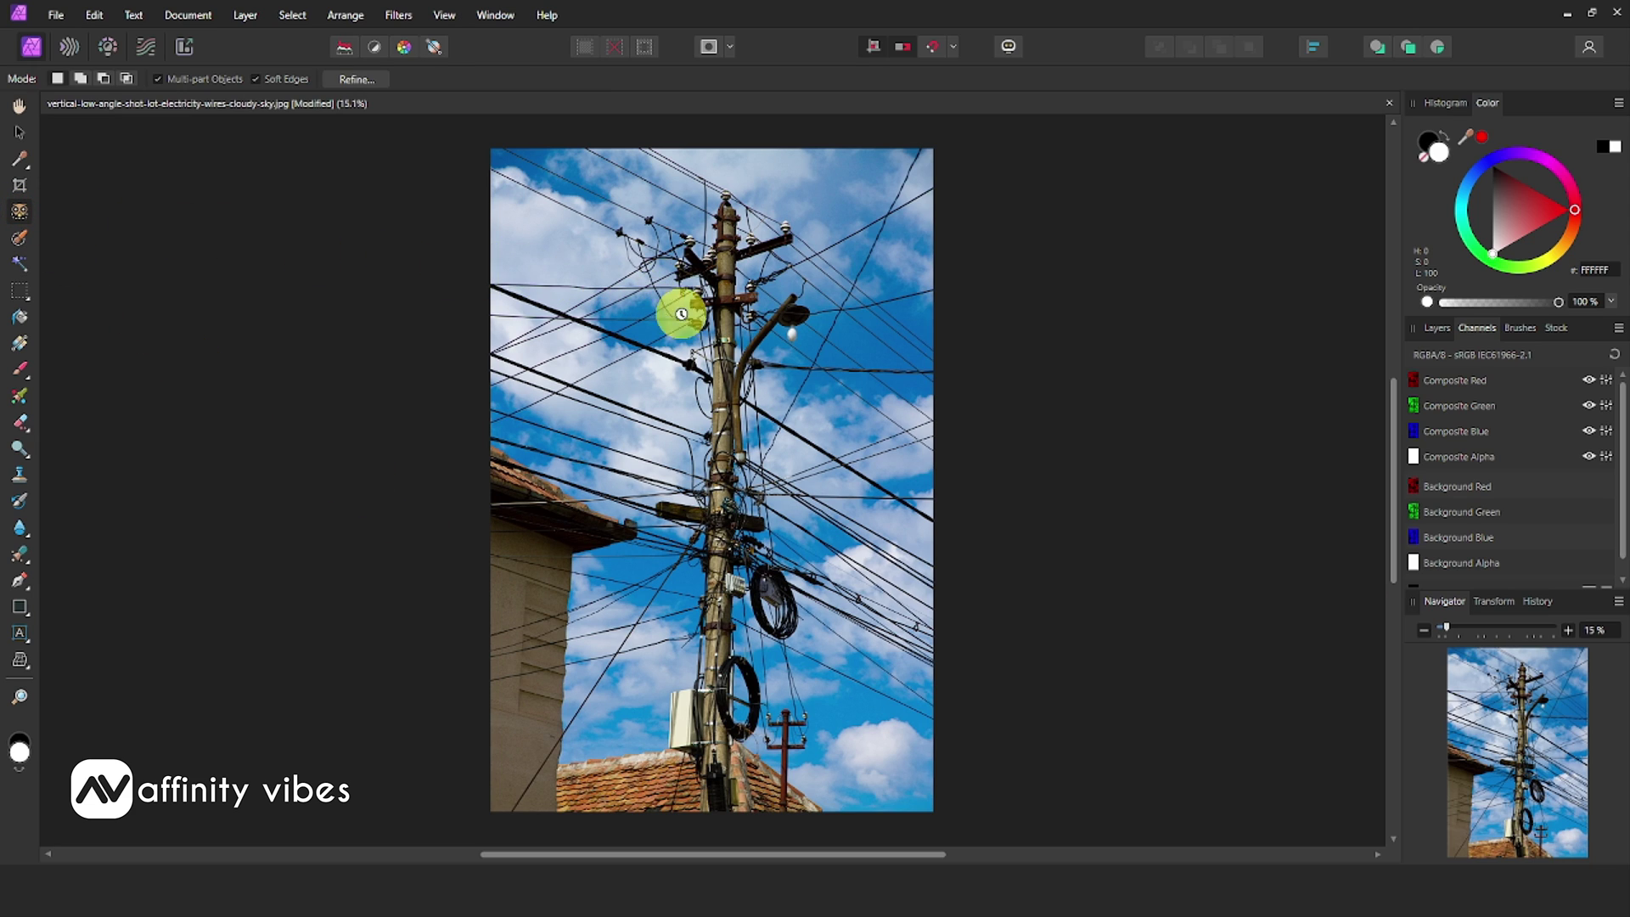
scroll(713, 330, up, 2)
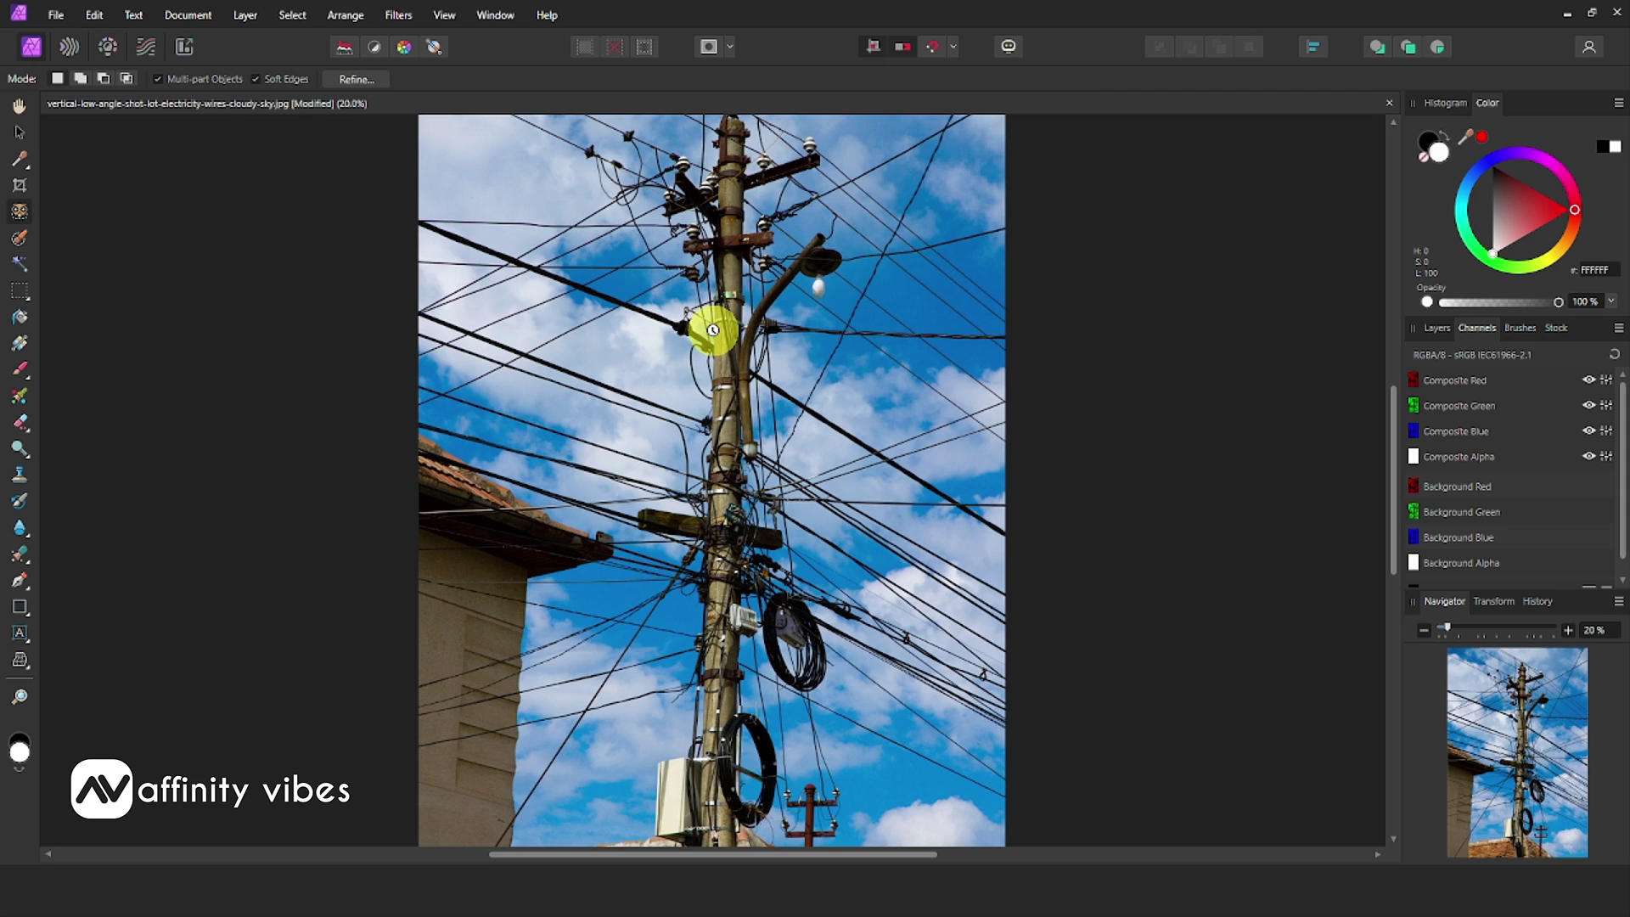
scroll(742, 355, up, 1)
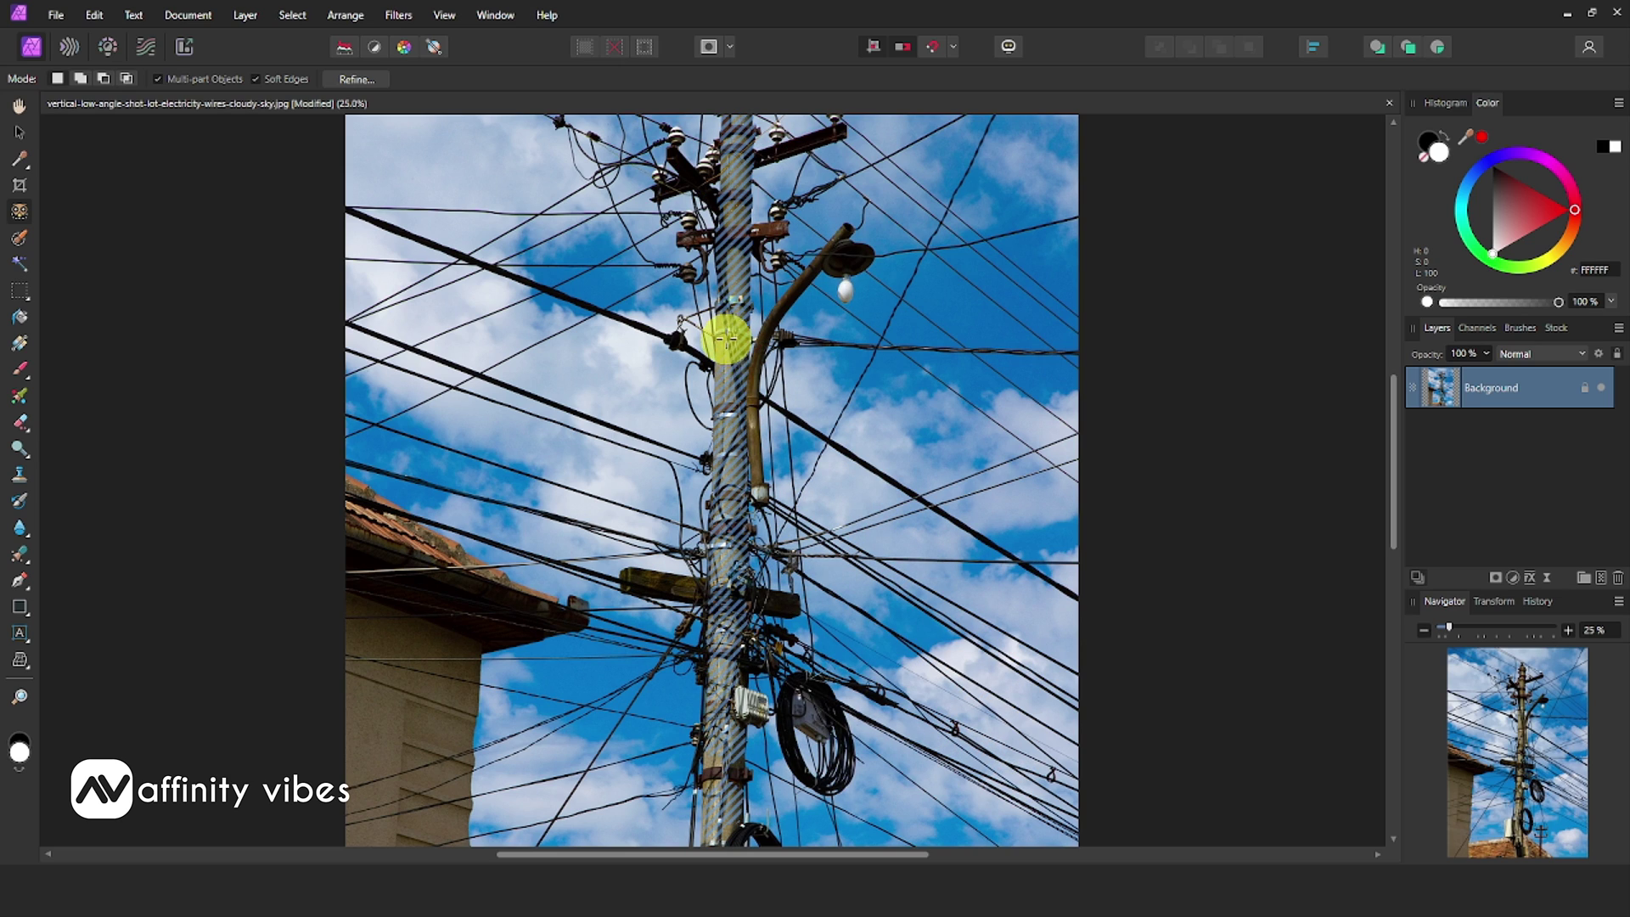
click(732, 355)
scroll(728, 353, up, 2)
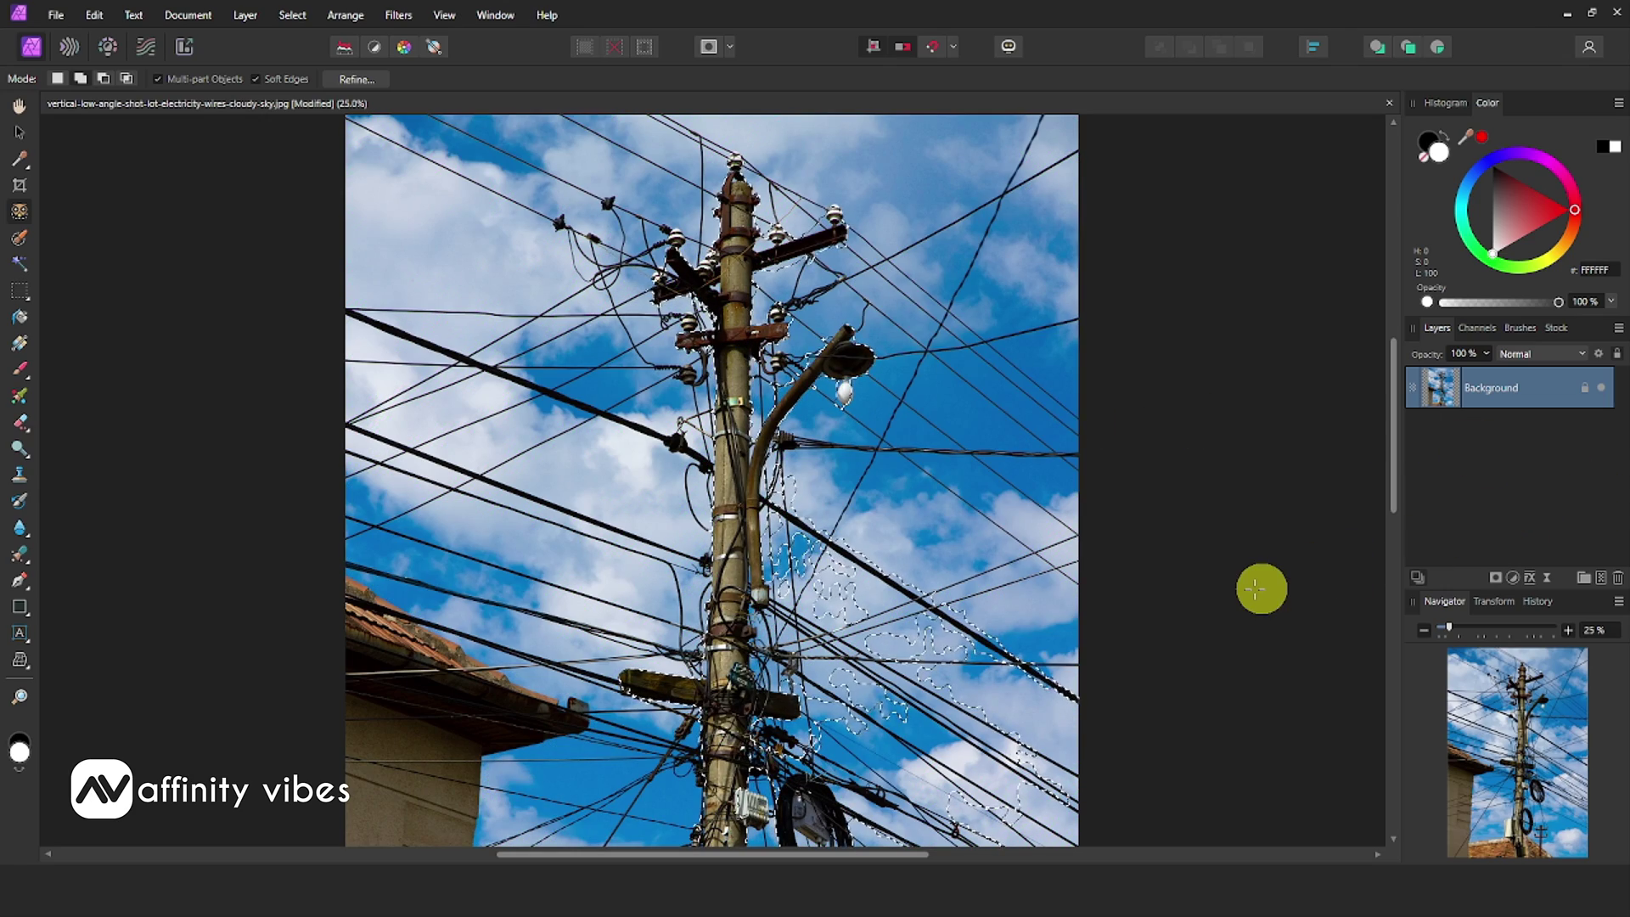
scroll(1238, 595, down, 3)
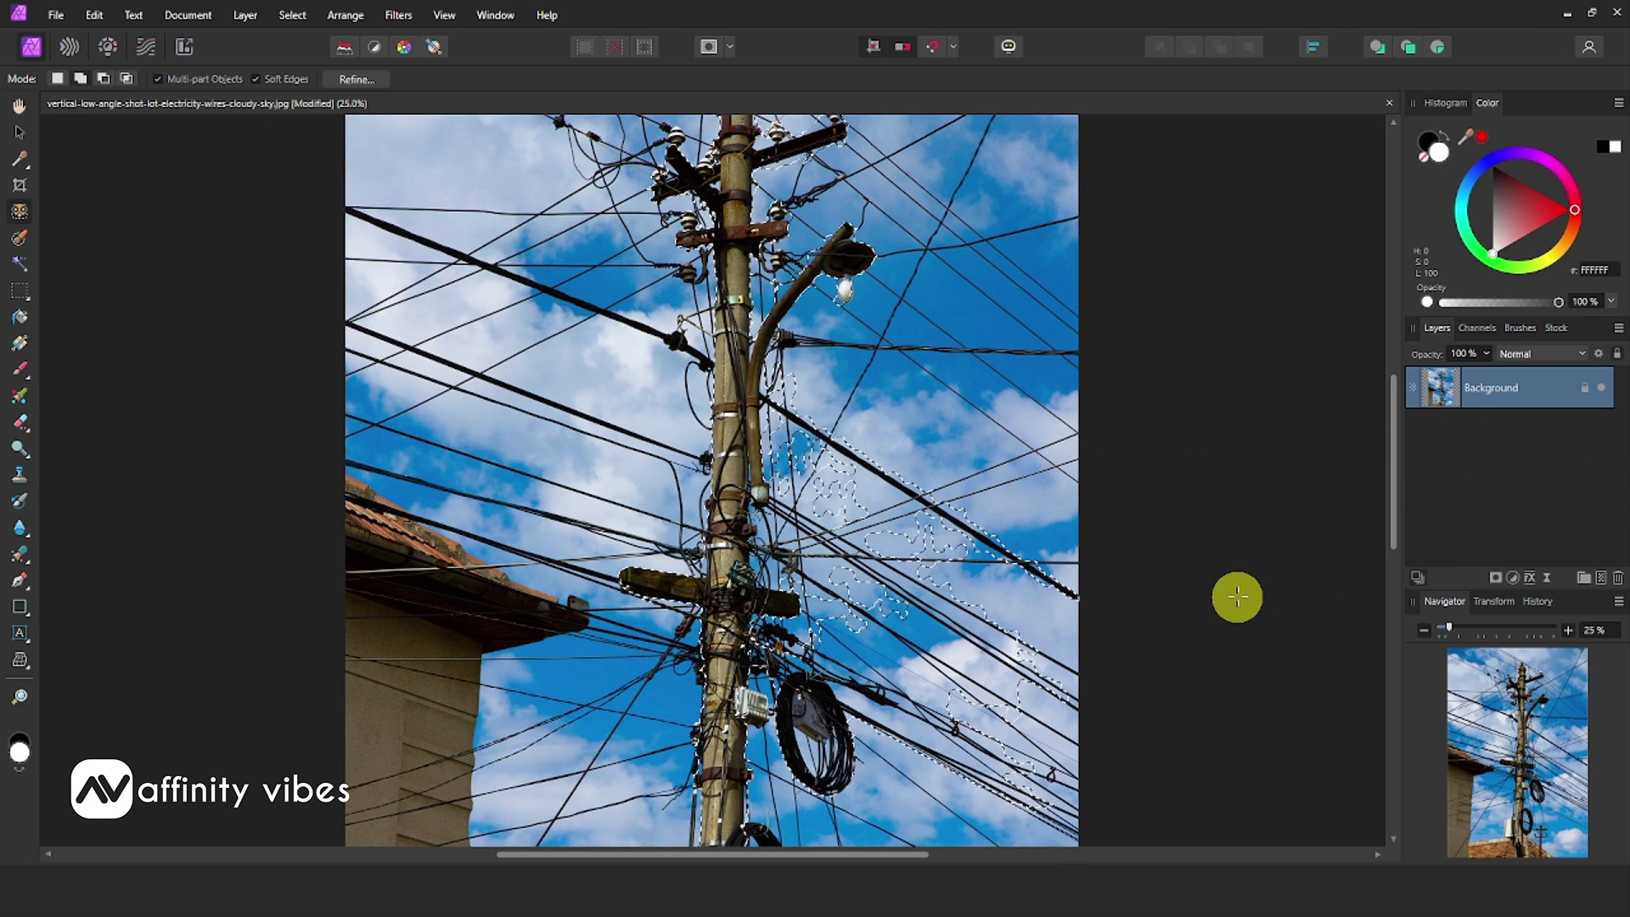
scroll(1238, 597, up, 3)
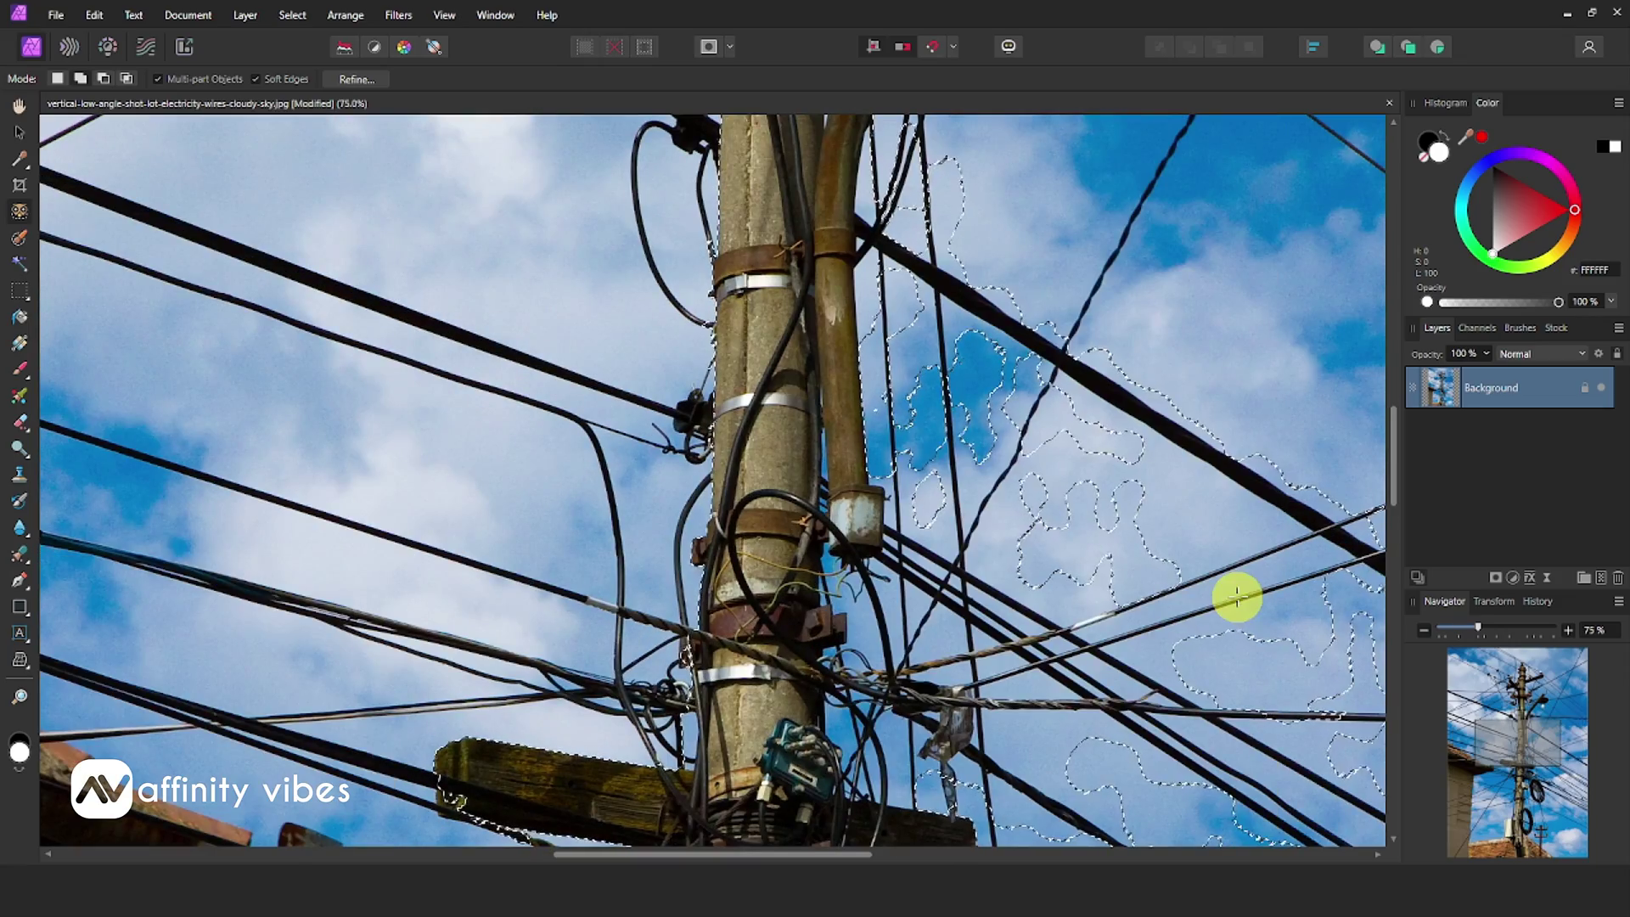
scroll(1238, 597, up, 4)
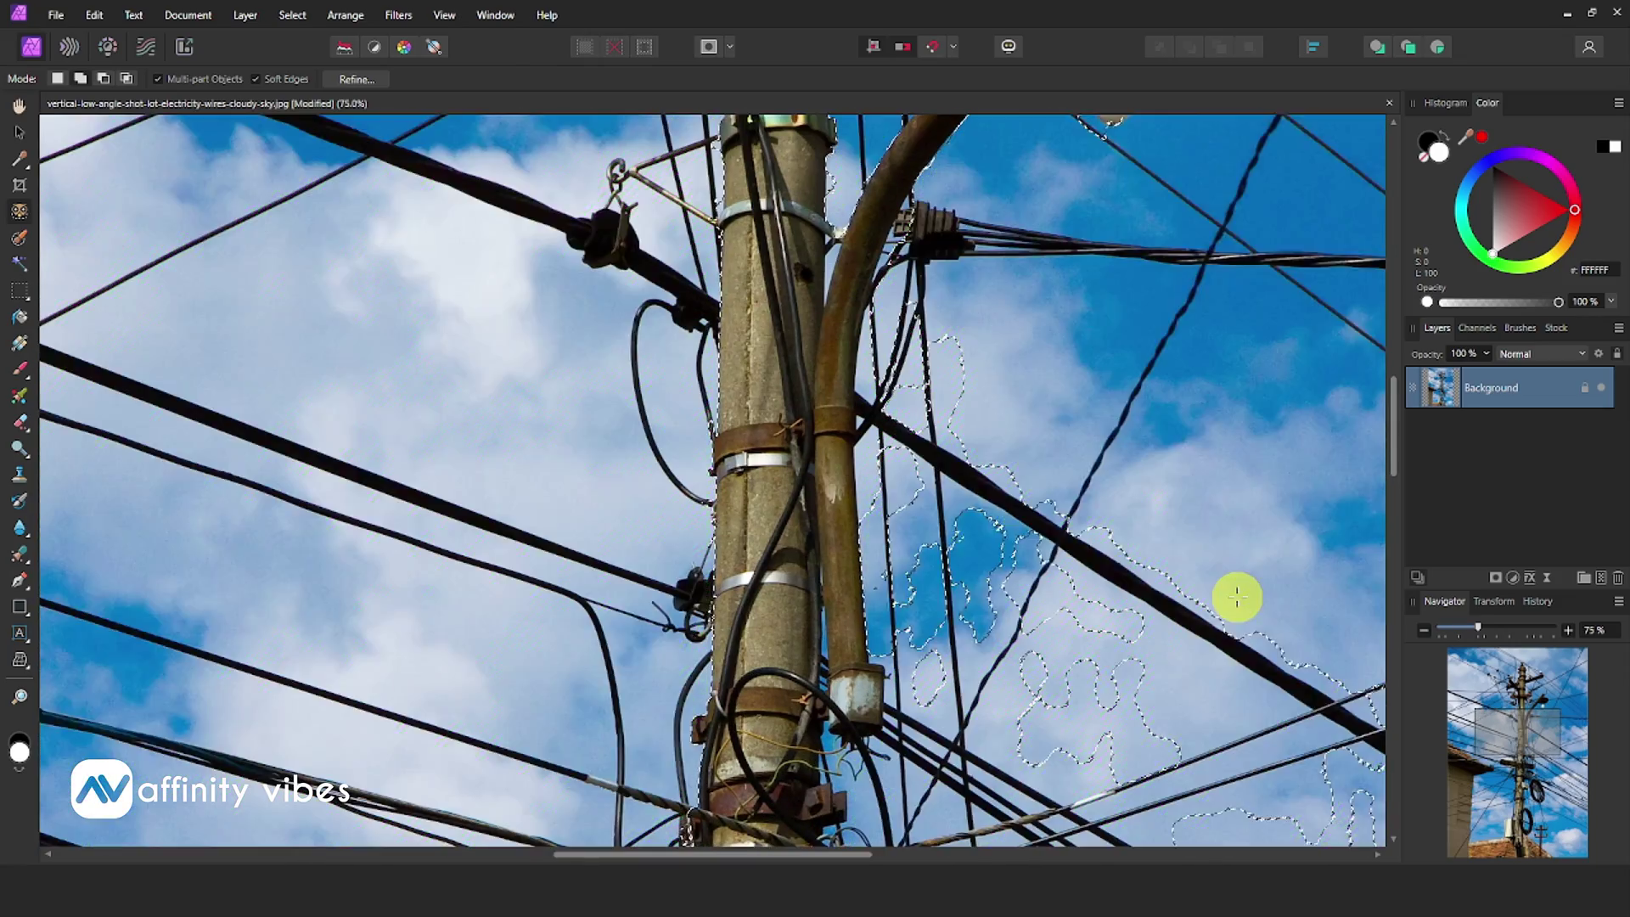
scroll(1238, 597, up, 2)
key(q)
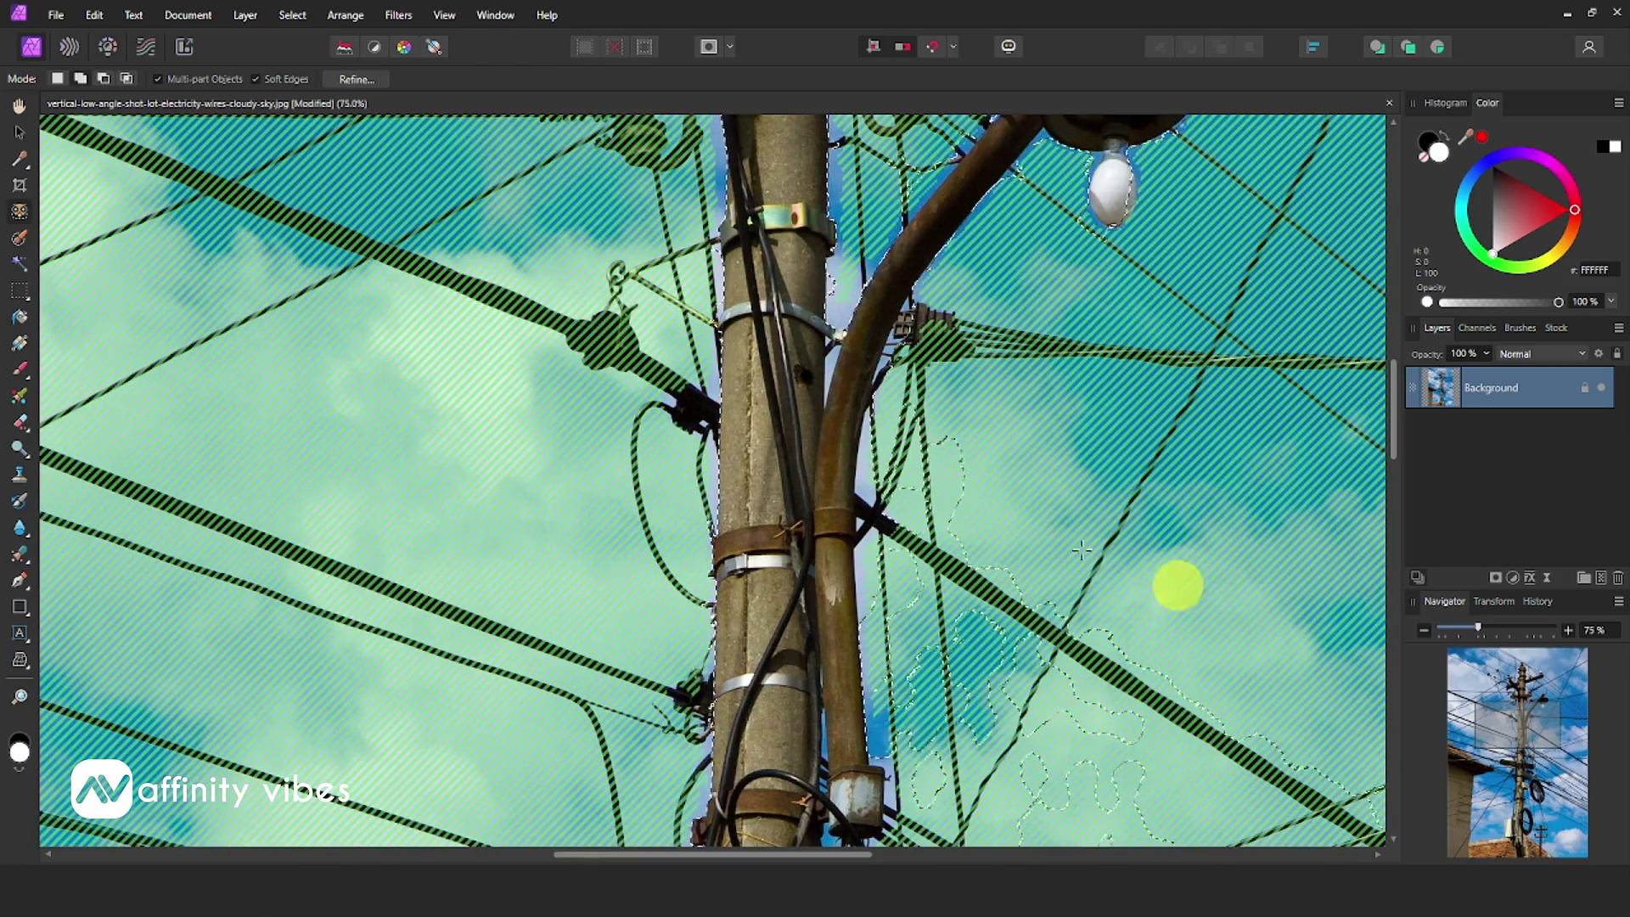
key(q)
click(19, 133)
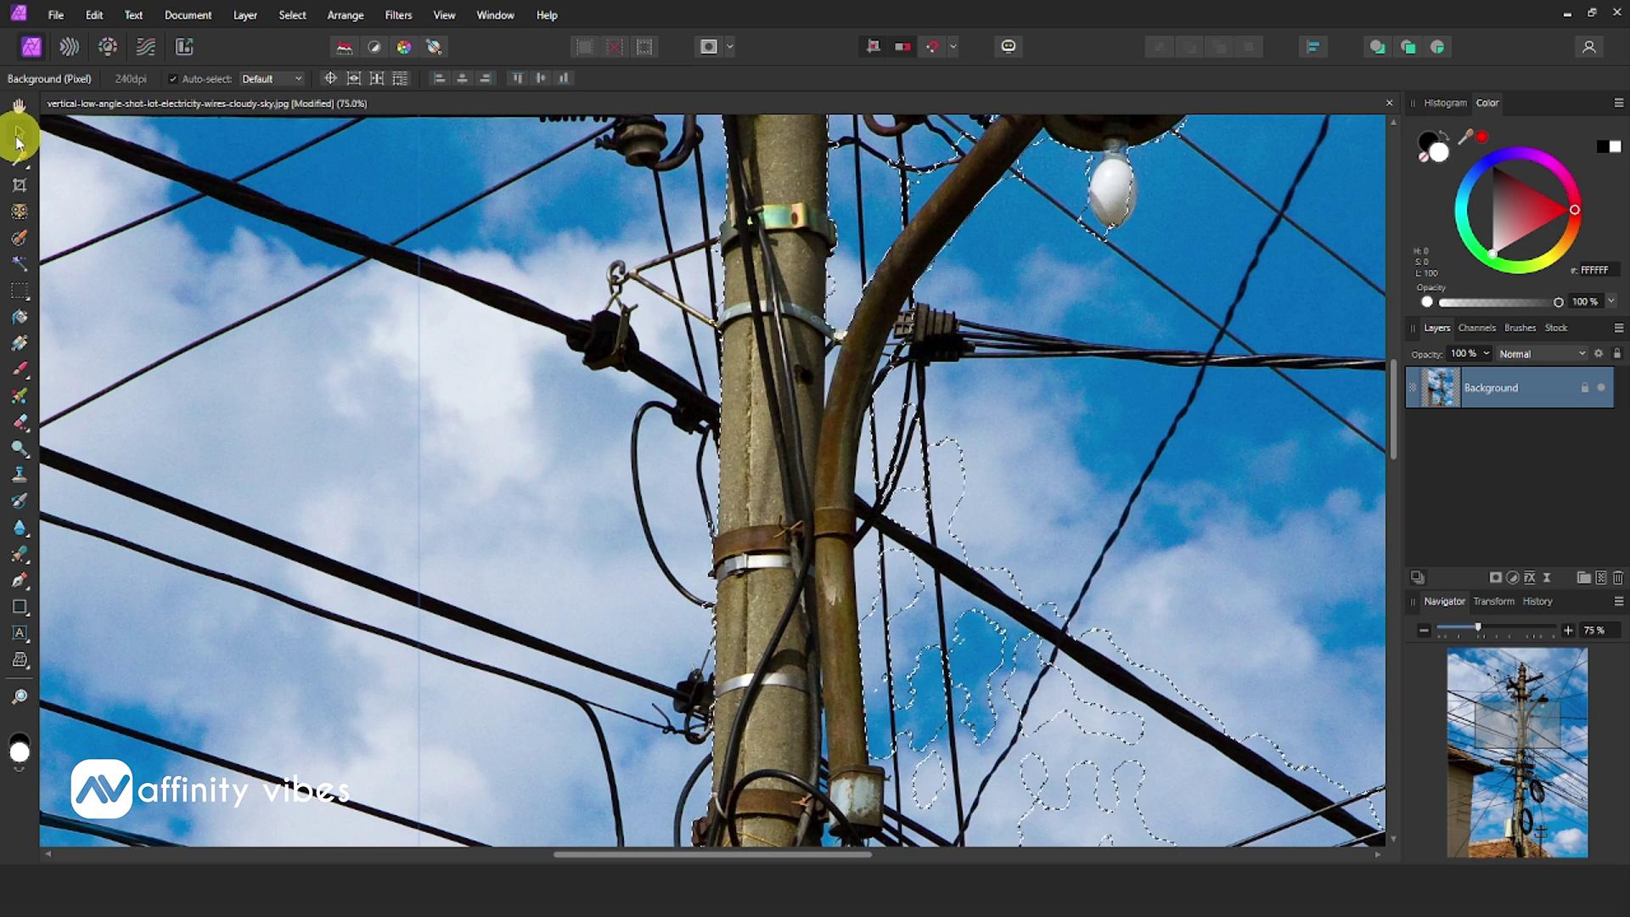
- Fit the photo in view and run Select > Select Subject on the pole and wires
key(ctrl+0)
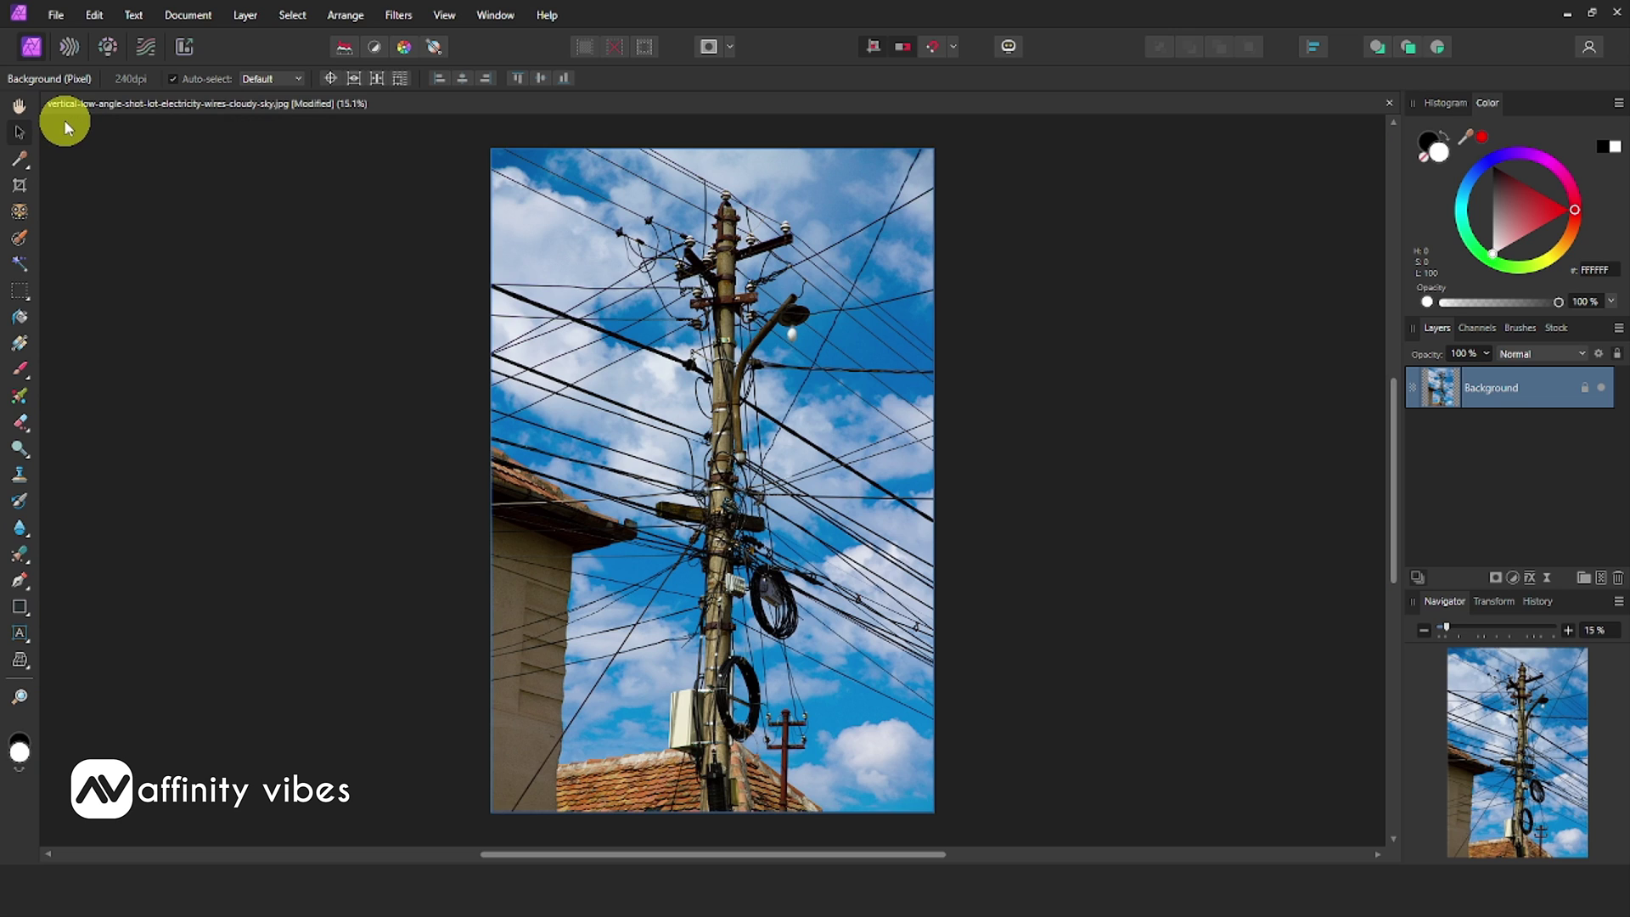
key(ctrl+plus)
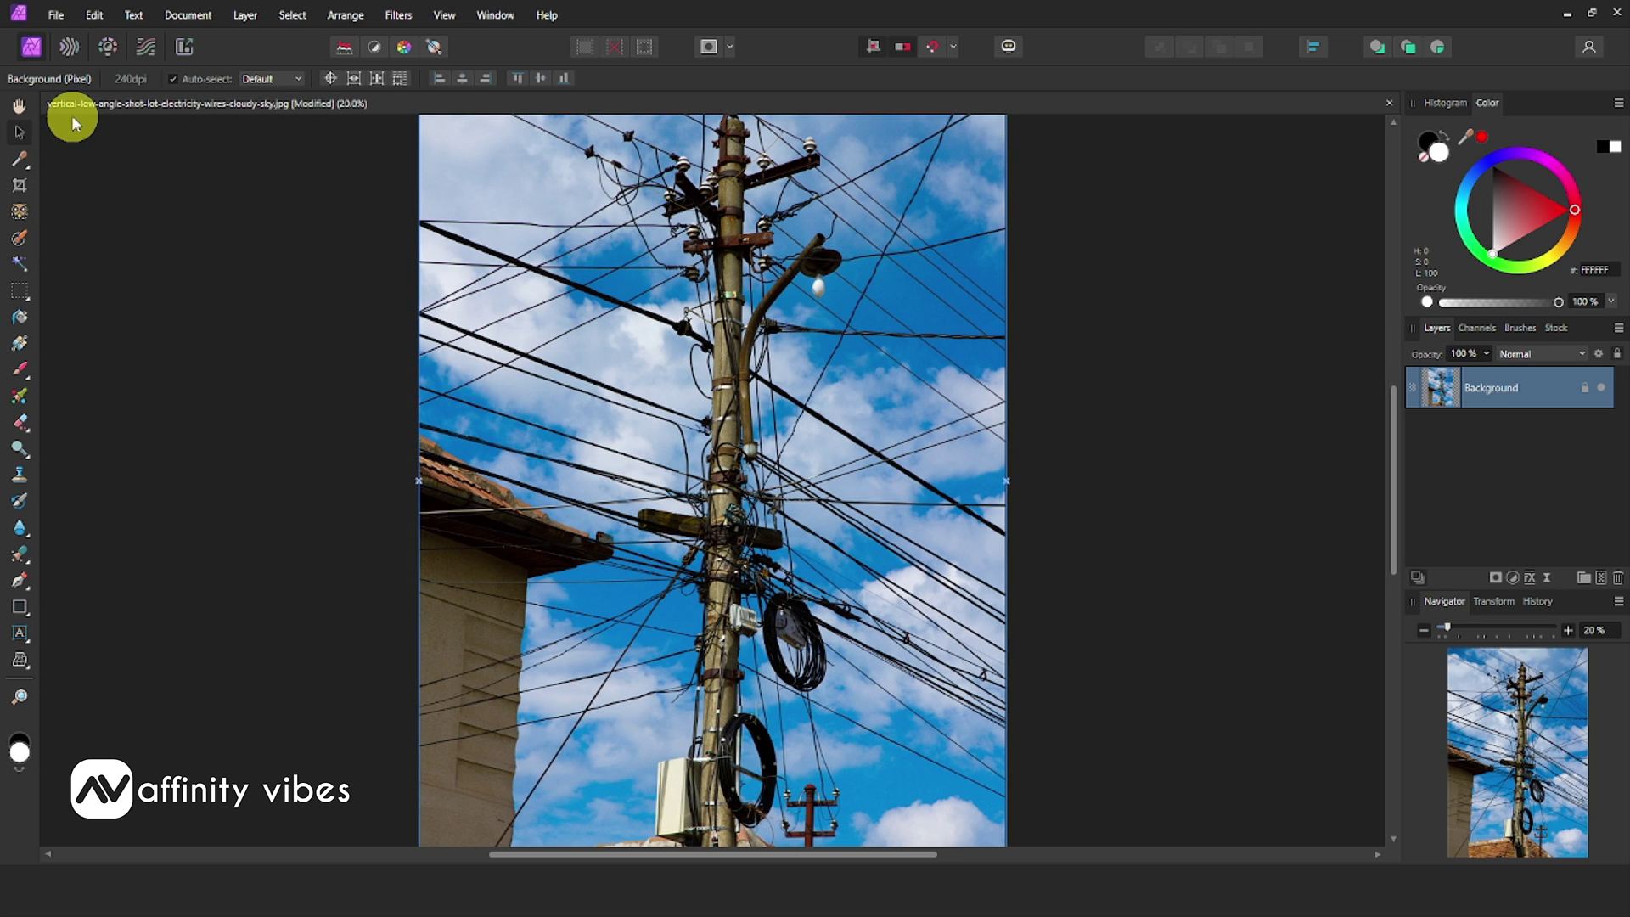
scroll(1169, 425, up, 2)
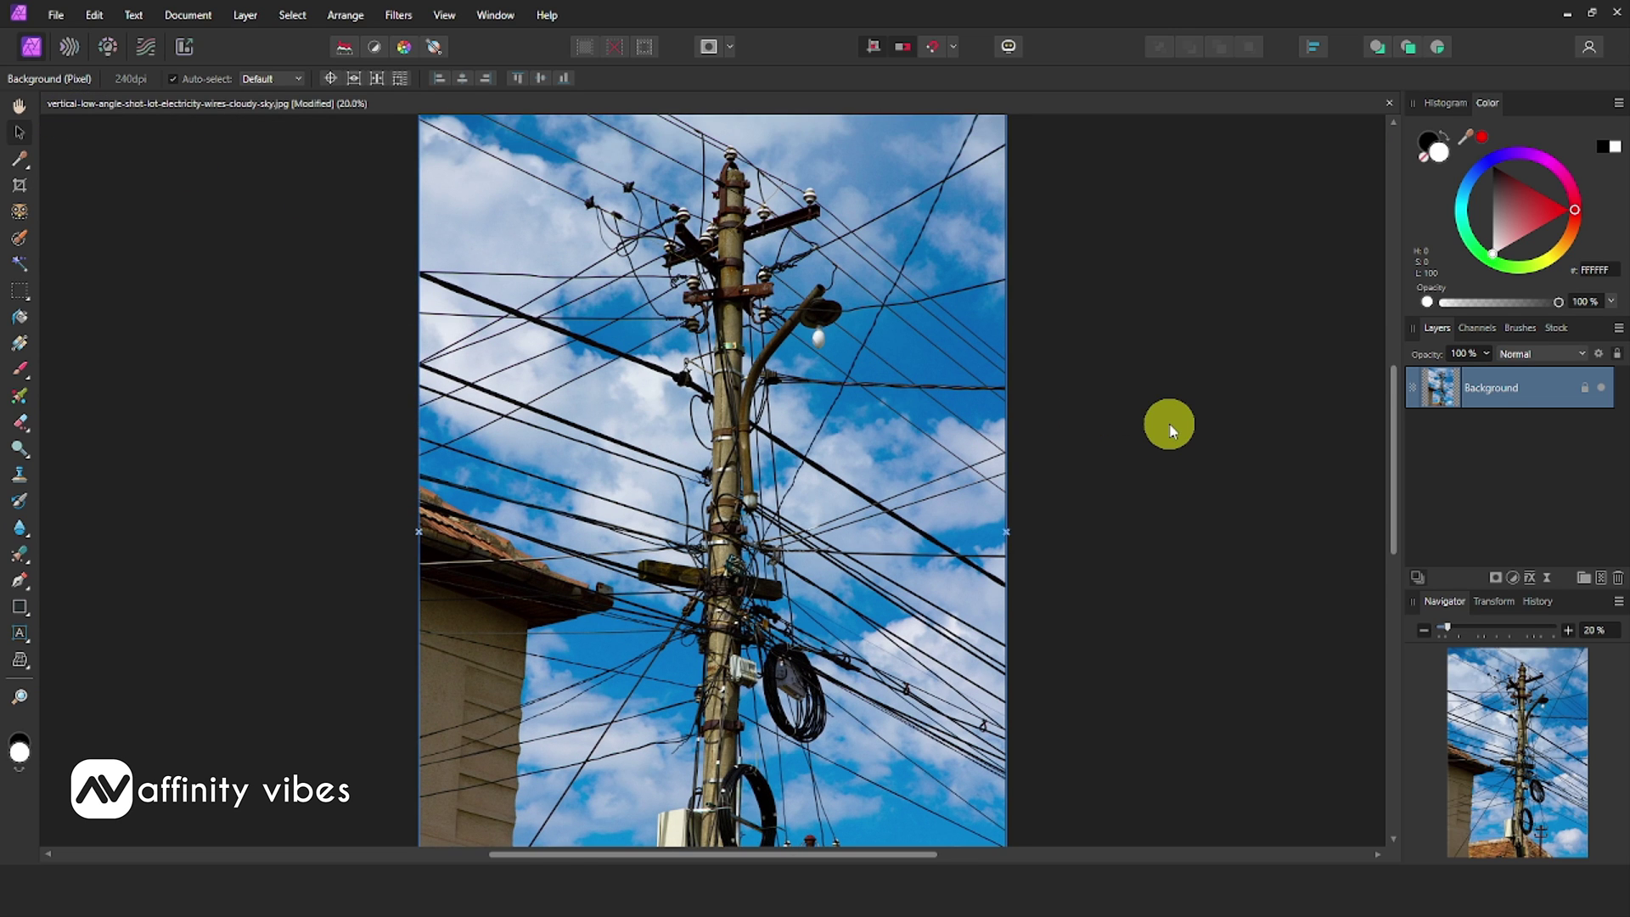
click(293, 15)
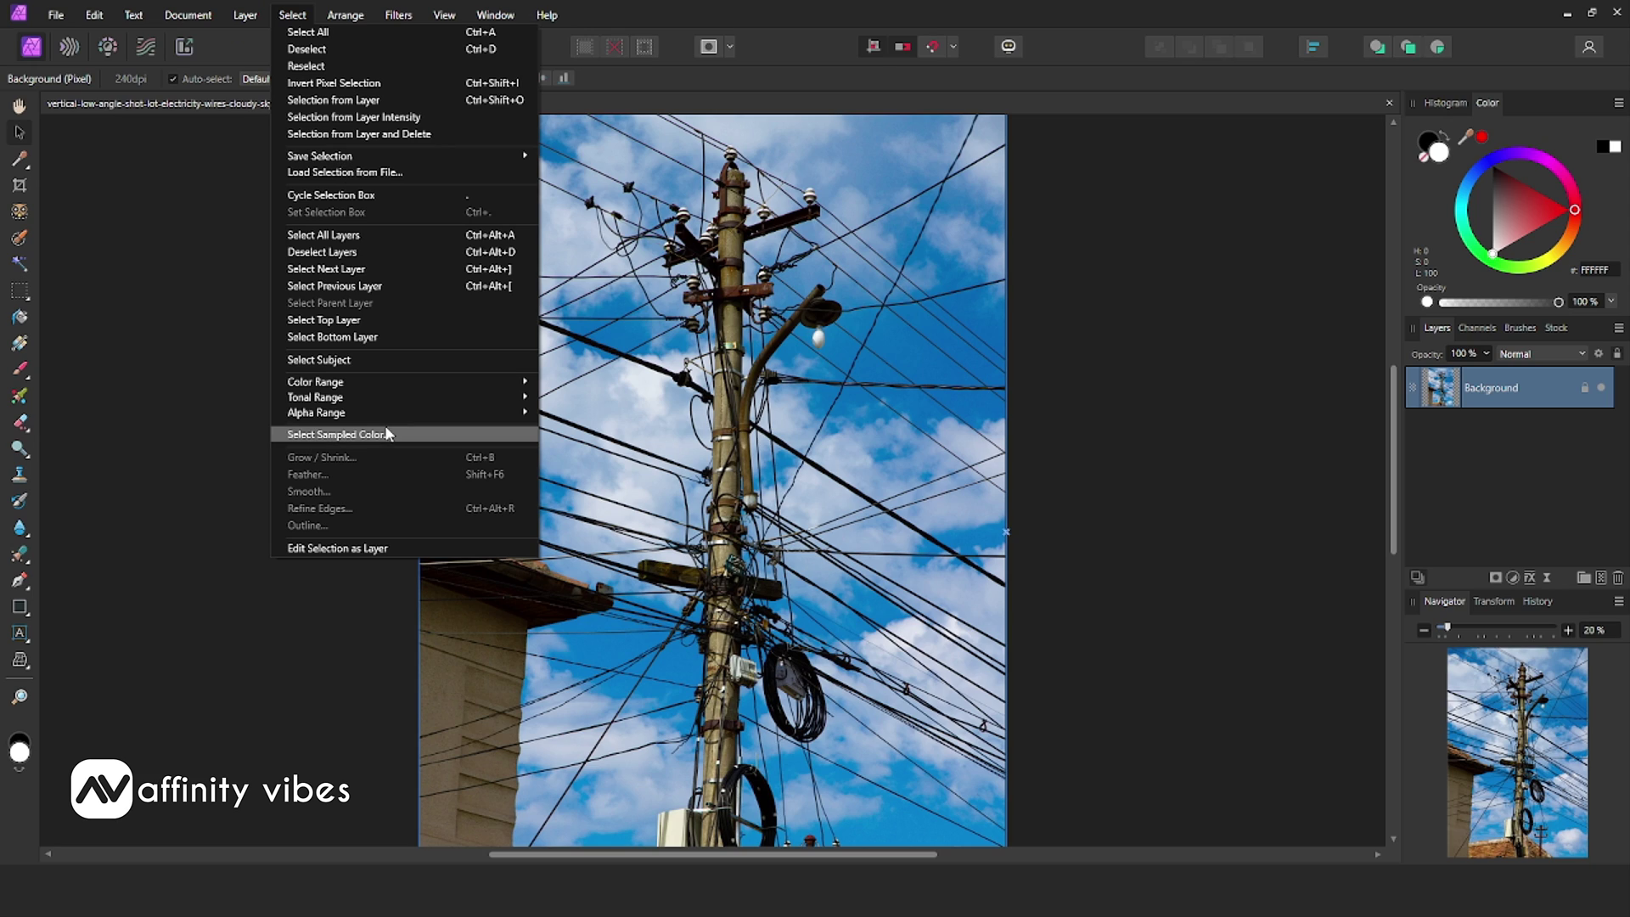
click(377, 359)
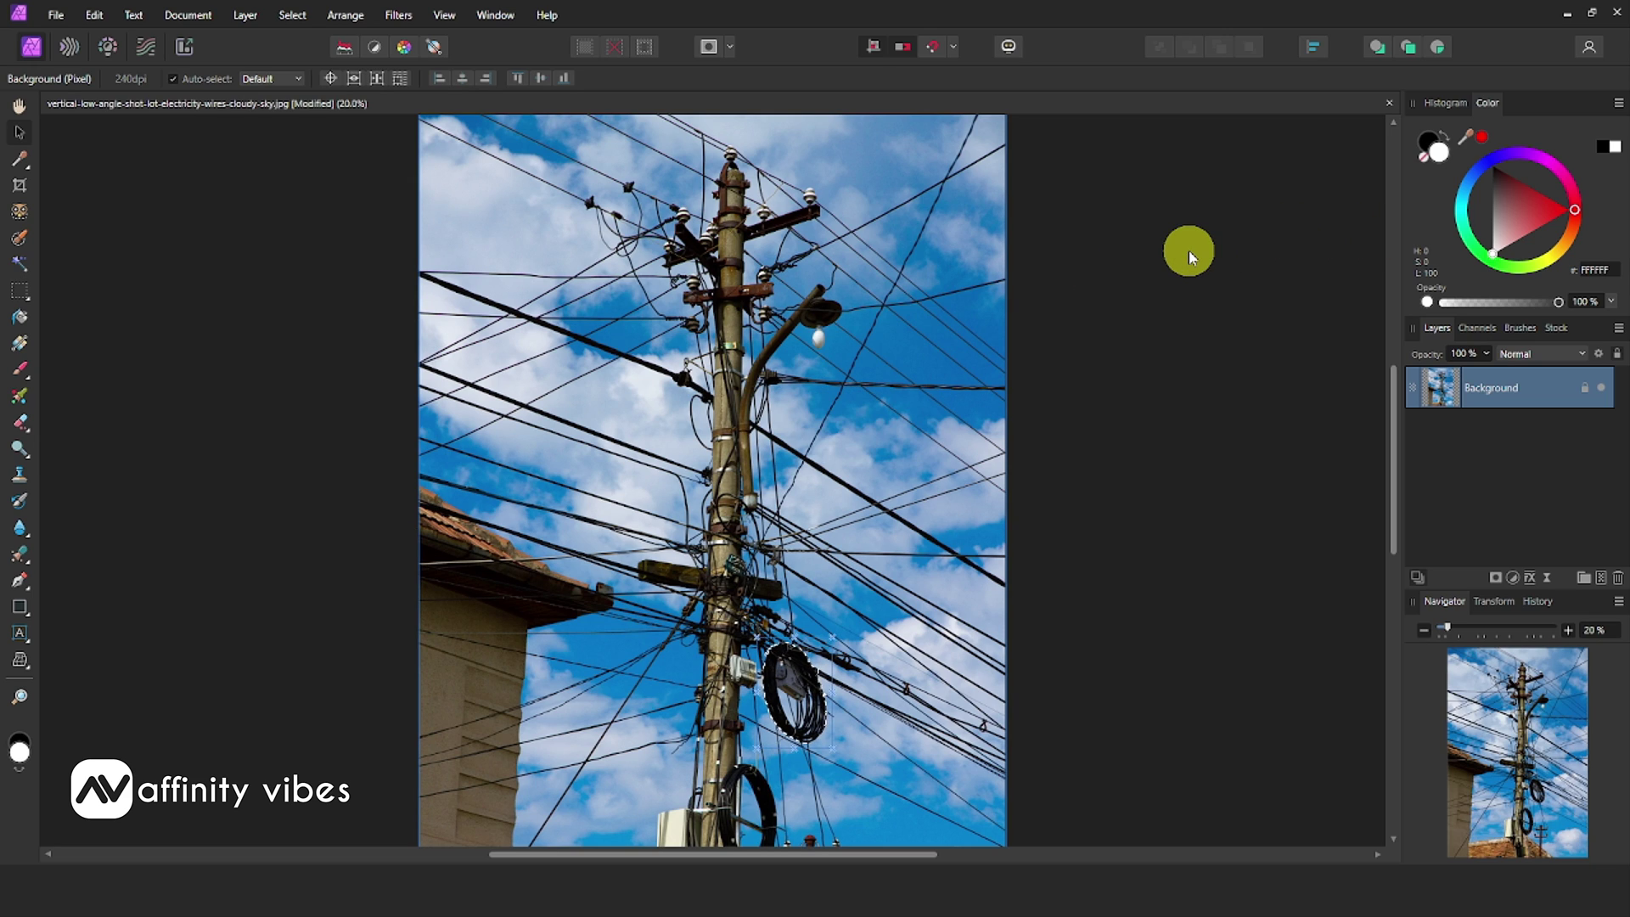
scroll(1189, 250, down, 4)
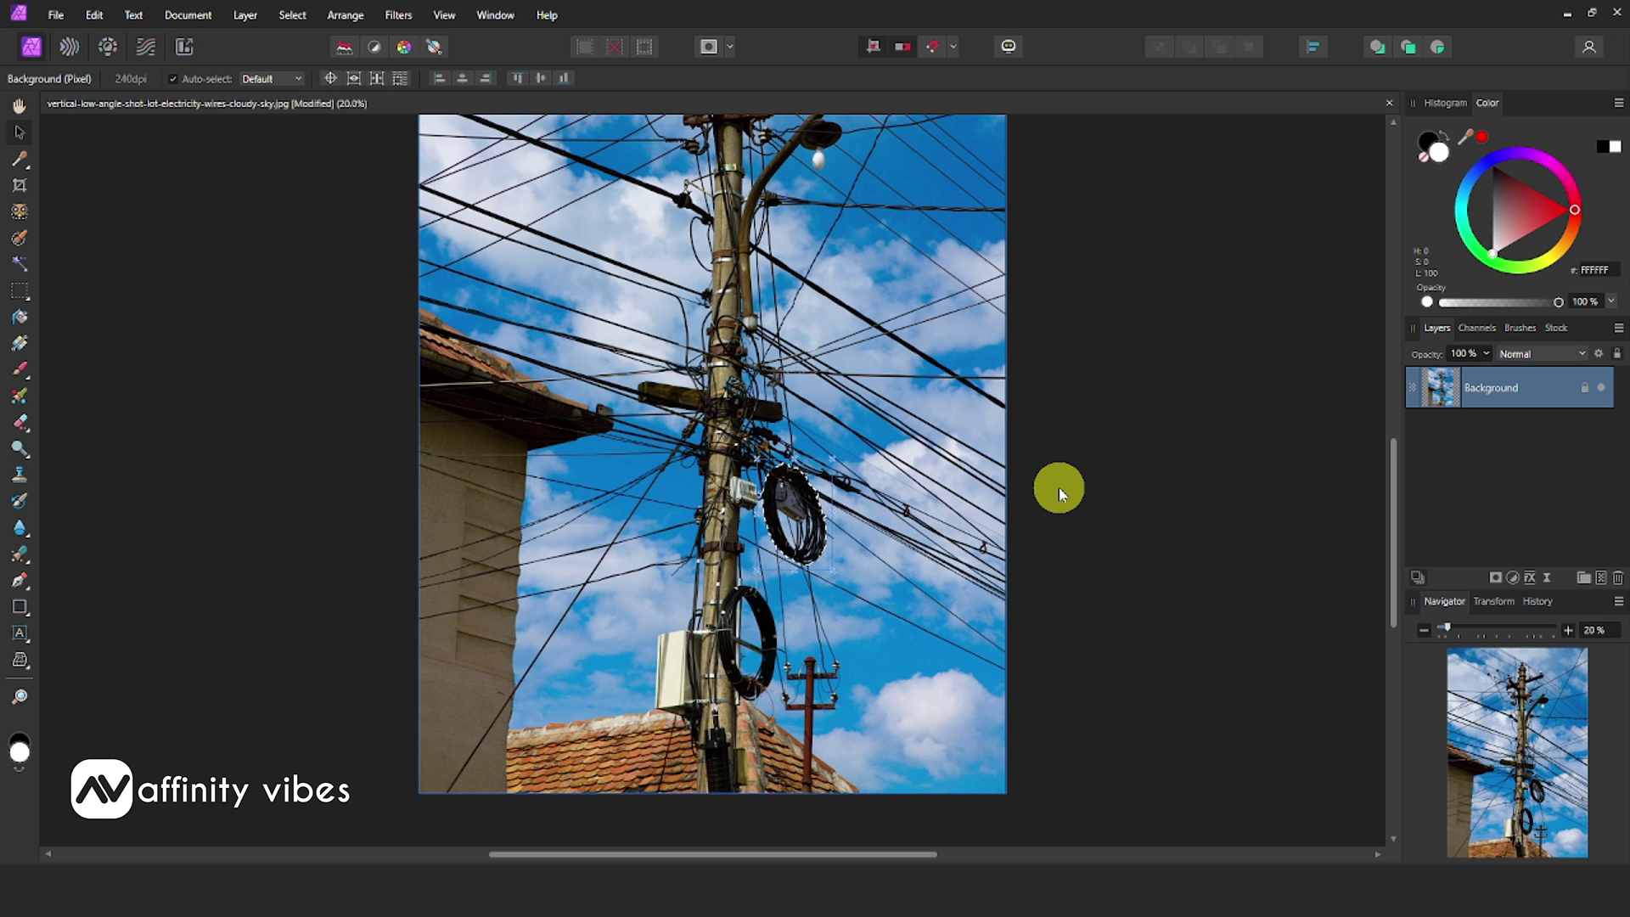
- Clear the cable-coil selection with Ctrl+D, then fit the photo and zoom to 20%
key(ctrl+plus)
key(ctrl+plus)
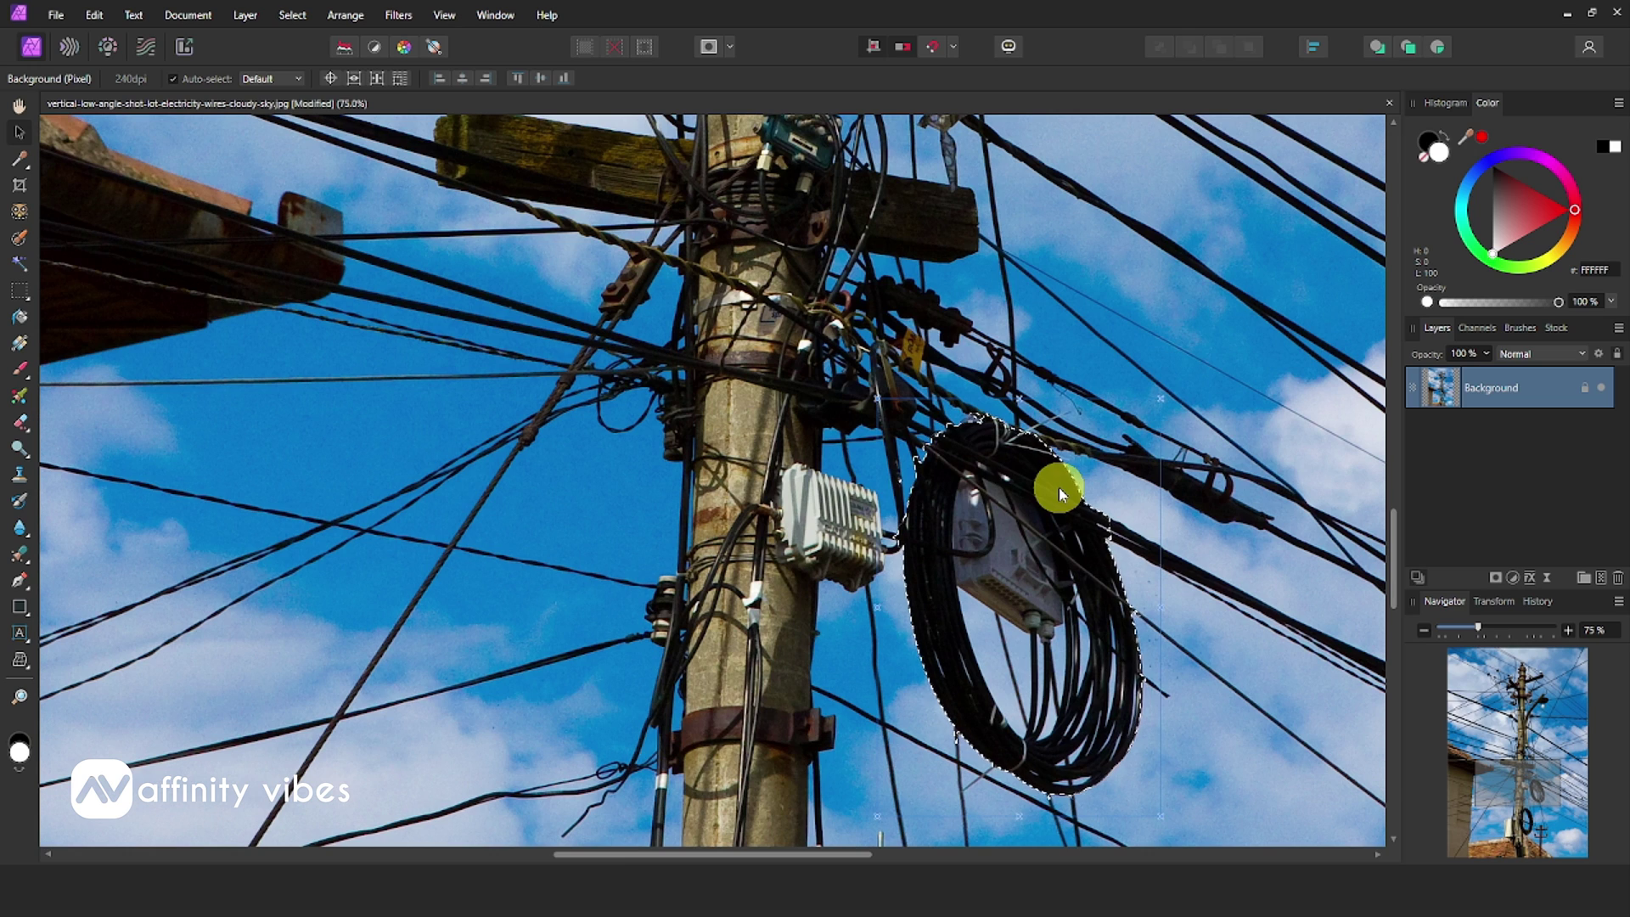
scroll(1192, 567, down, 2)
drag(815, 854, 909, 853)
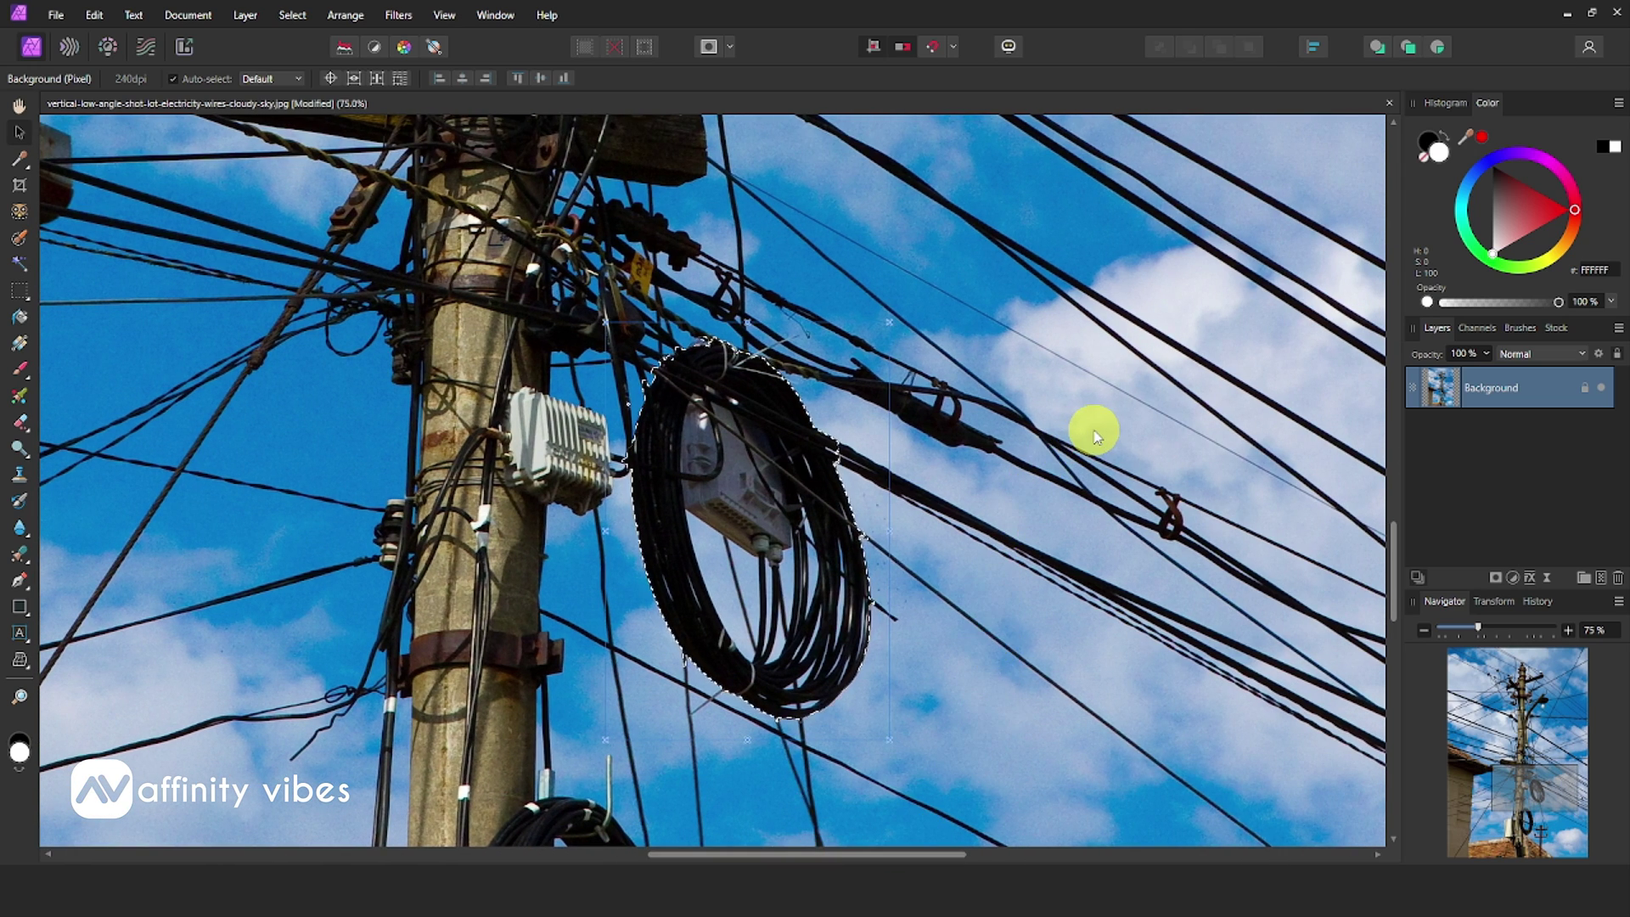
key(ctrl+d)
key(ctrl+0)
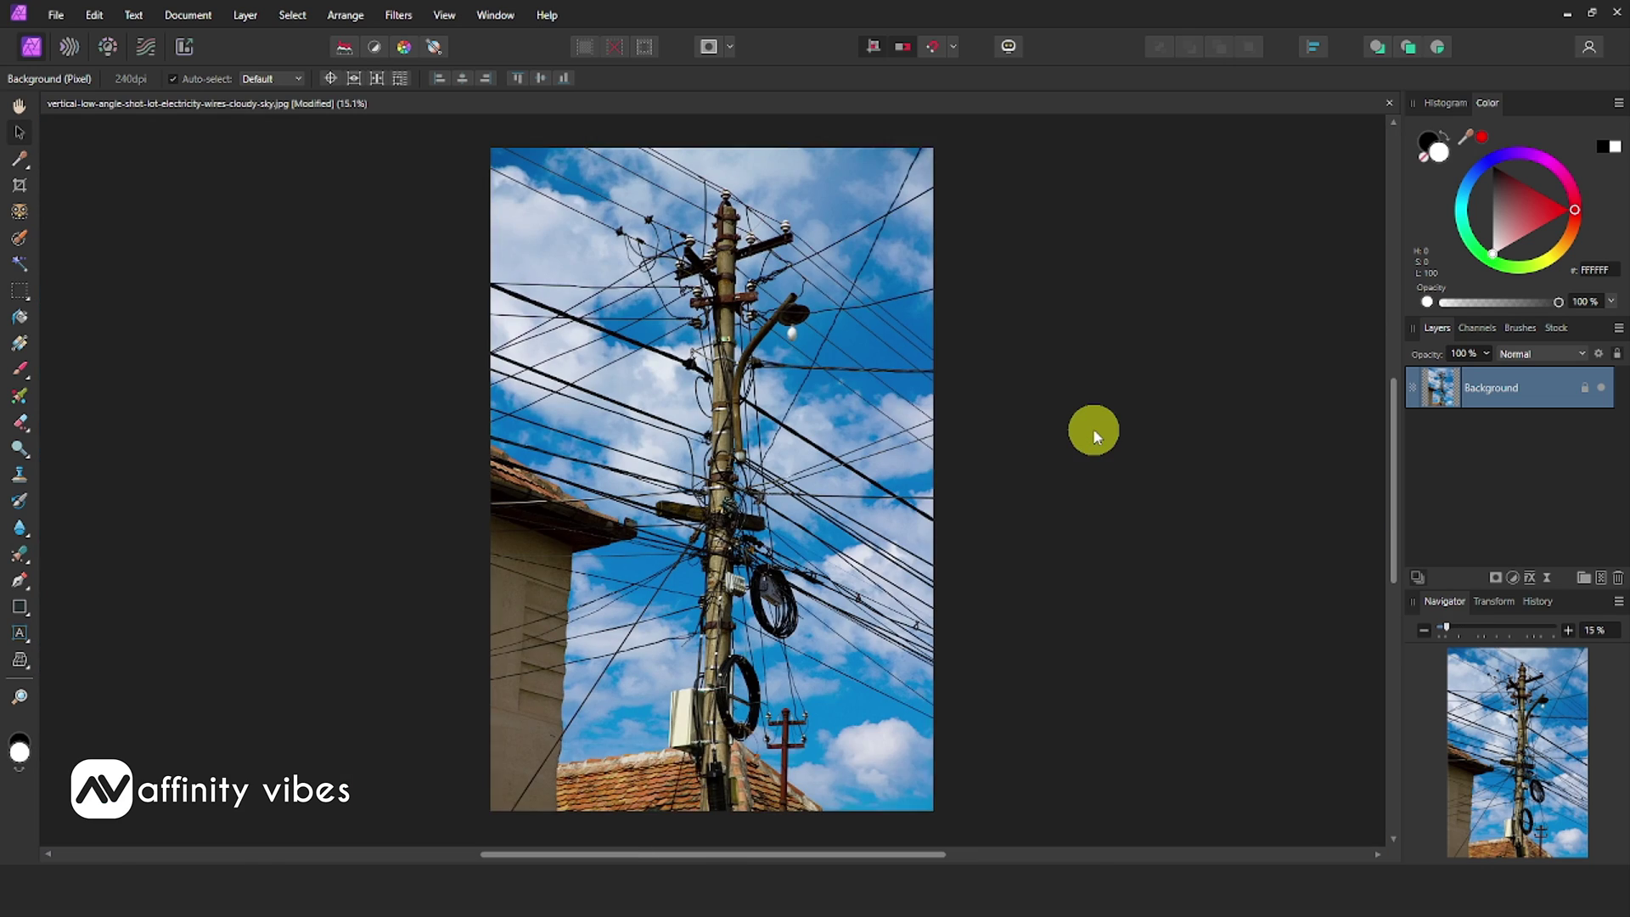
key(ctrl+plus)
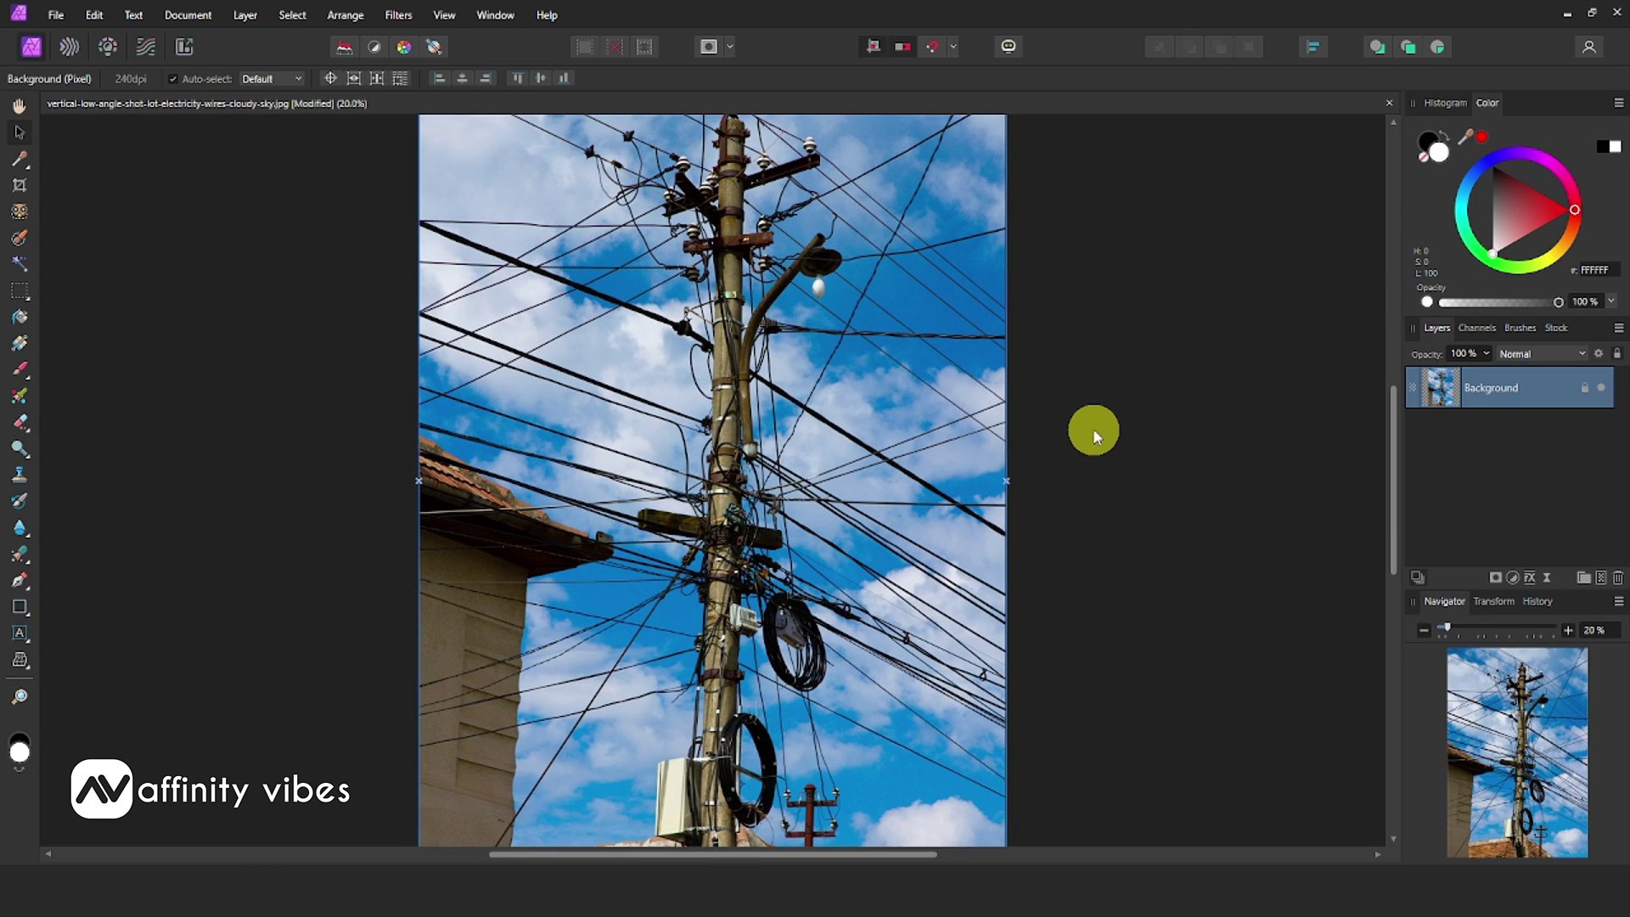
scroll(1093, 428, up, 2)
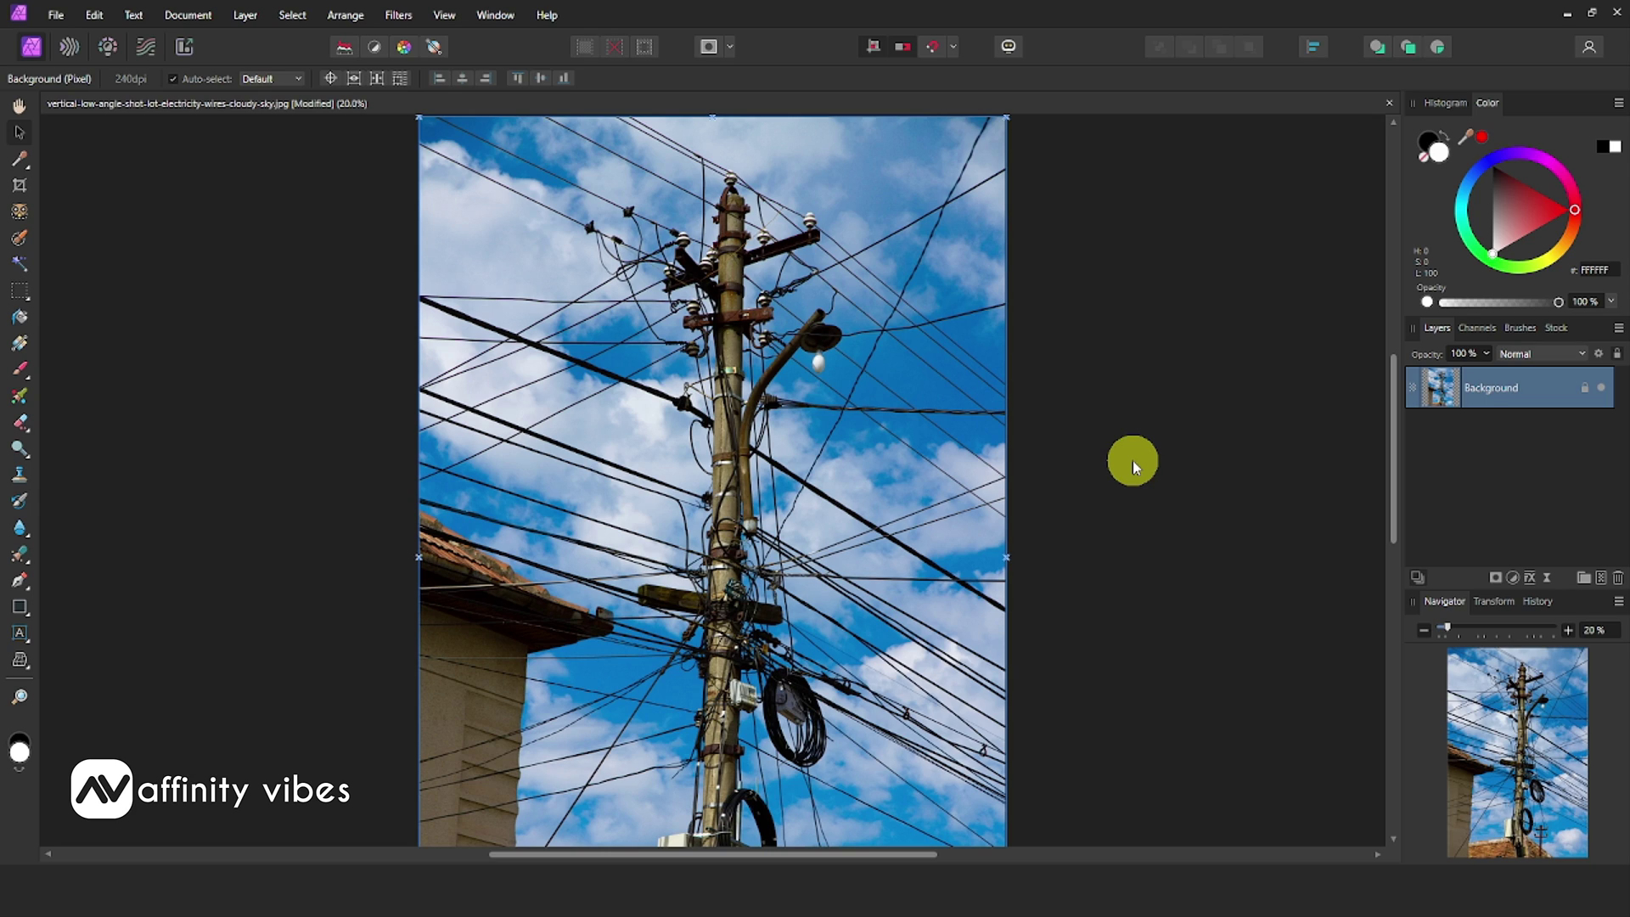
- Show only the Composite Blue channel in the Channels panel
click(1478, 330)
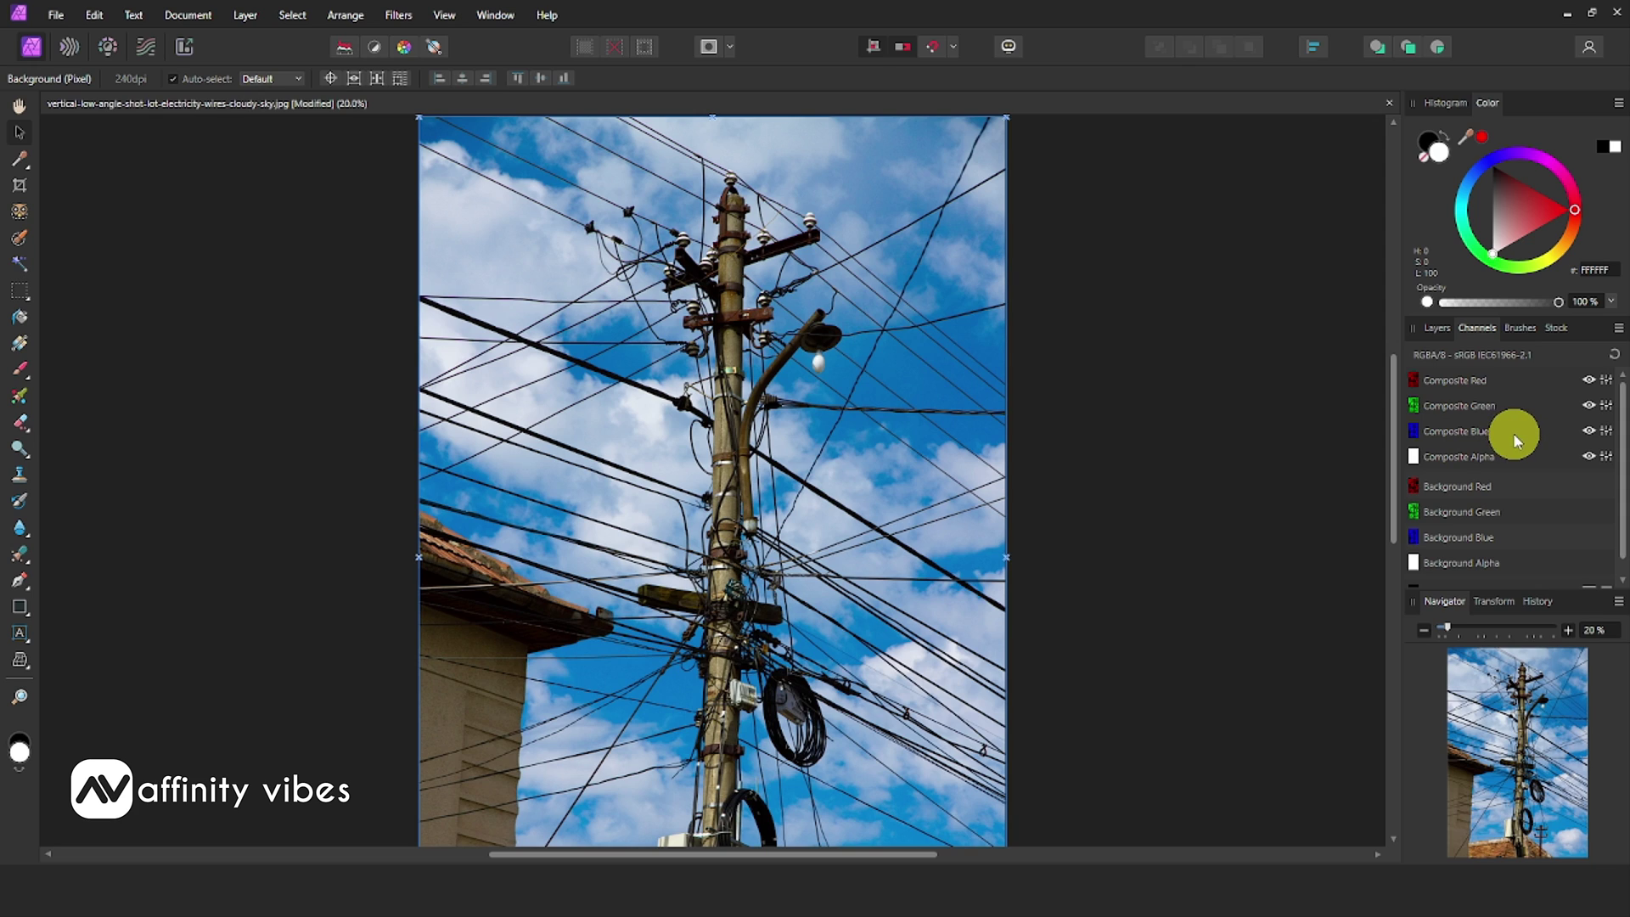
click(1485, 435)
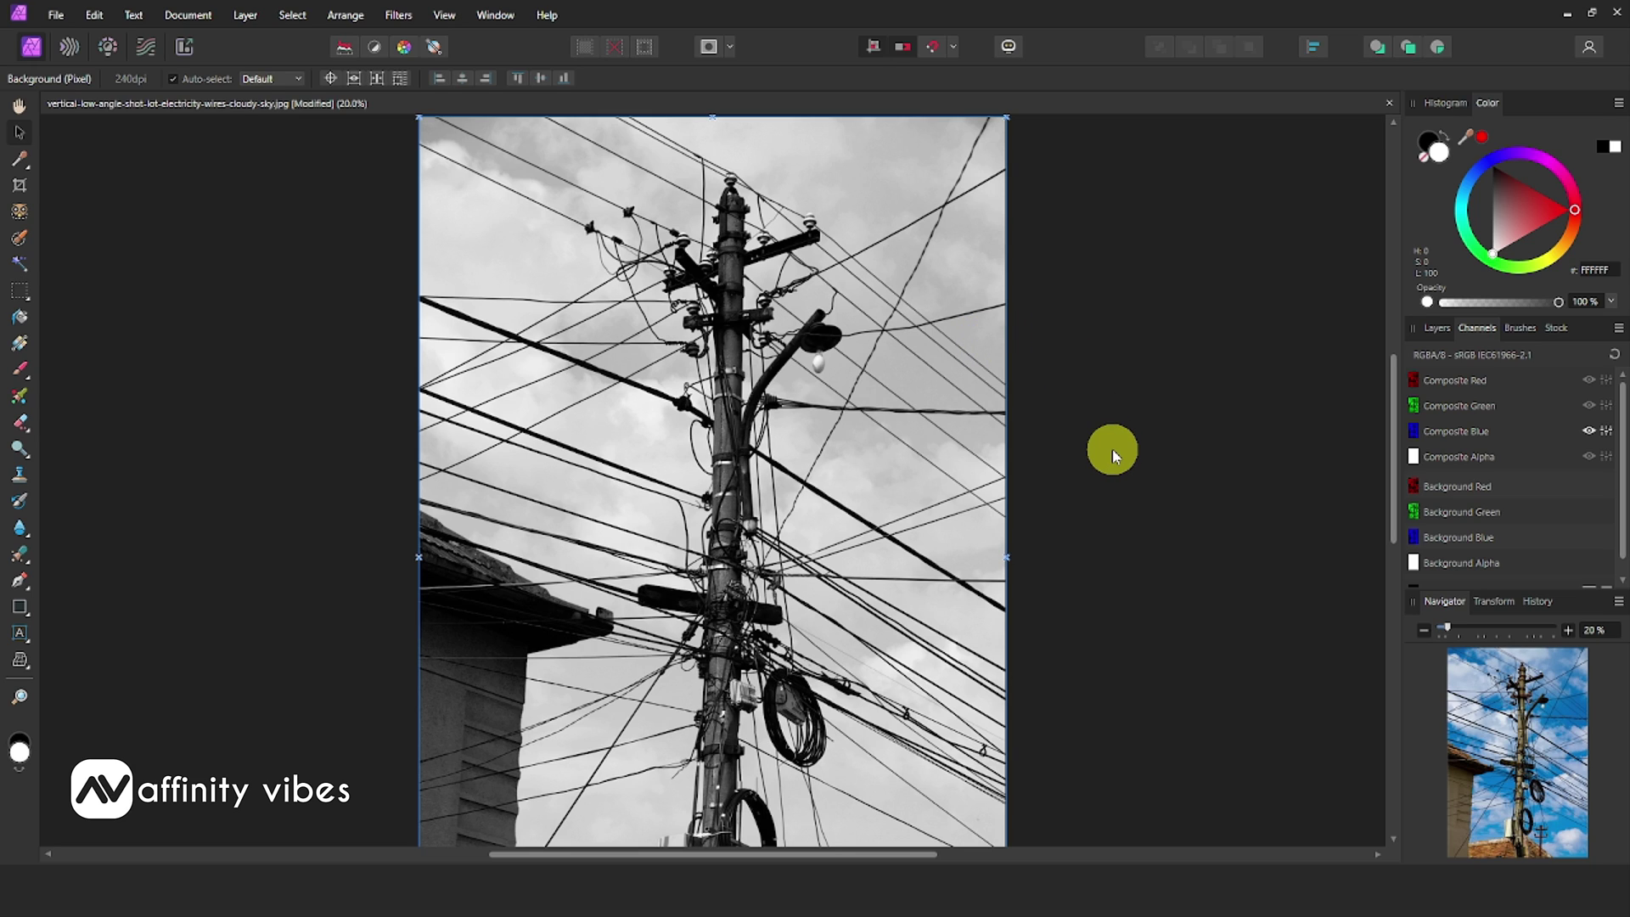
- Add a Levels adjustment with black level 58% and white level 50%
key(ctrl+l)
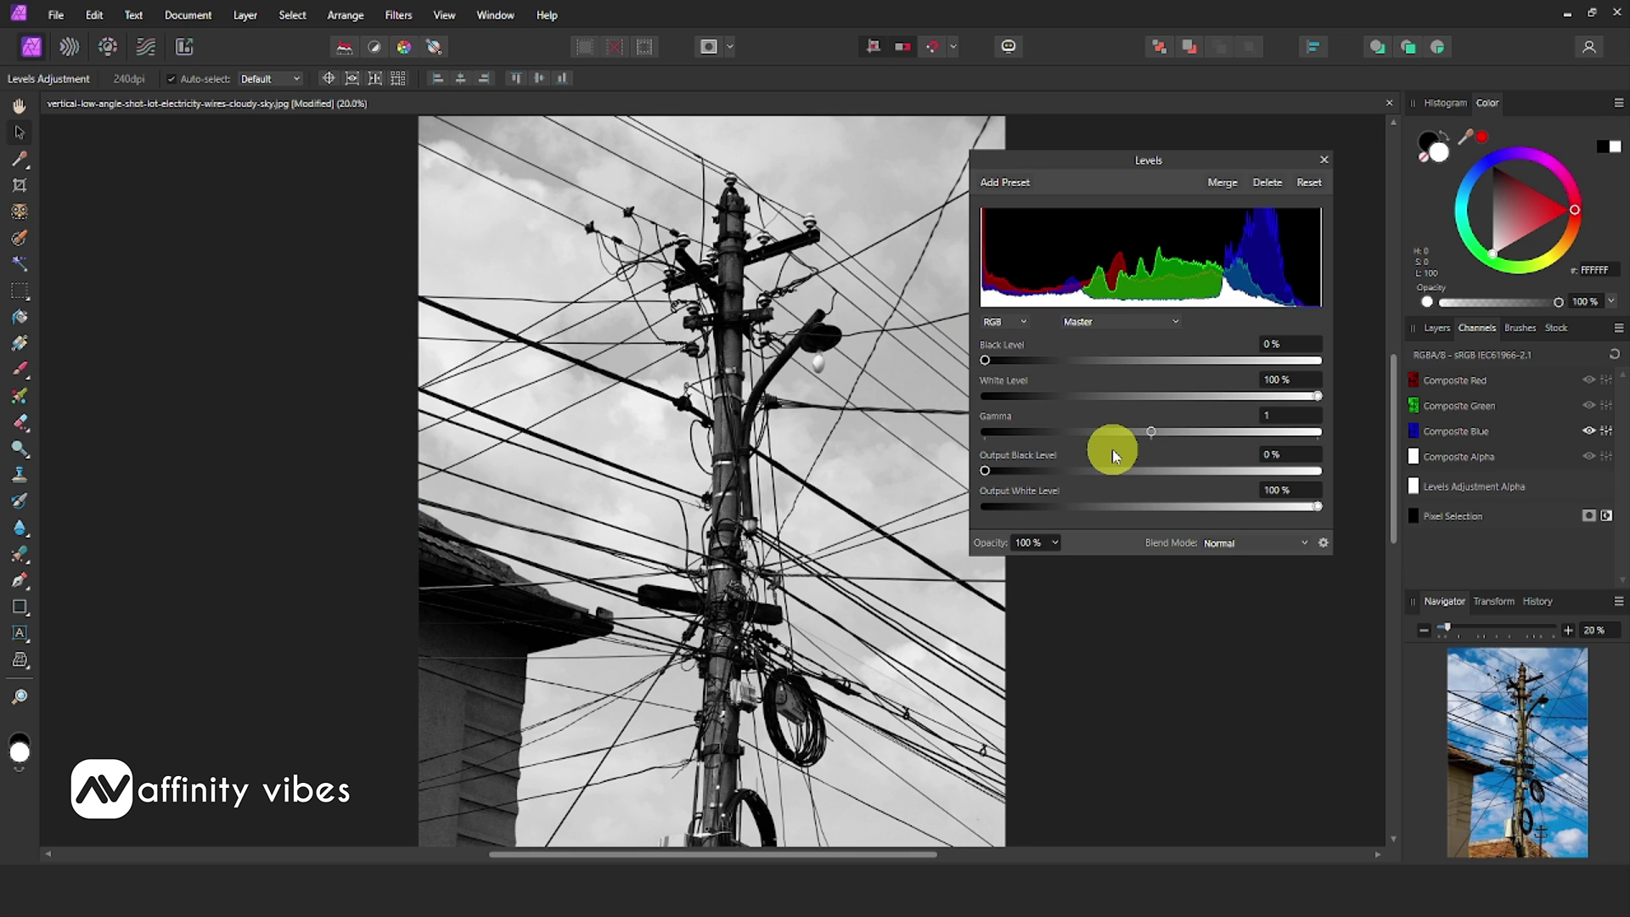
drag(1053, 157, 1035, 126)
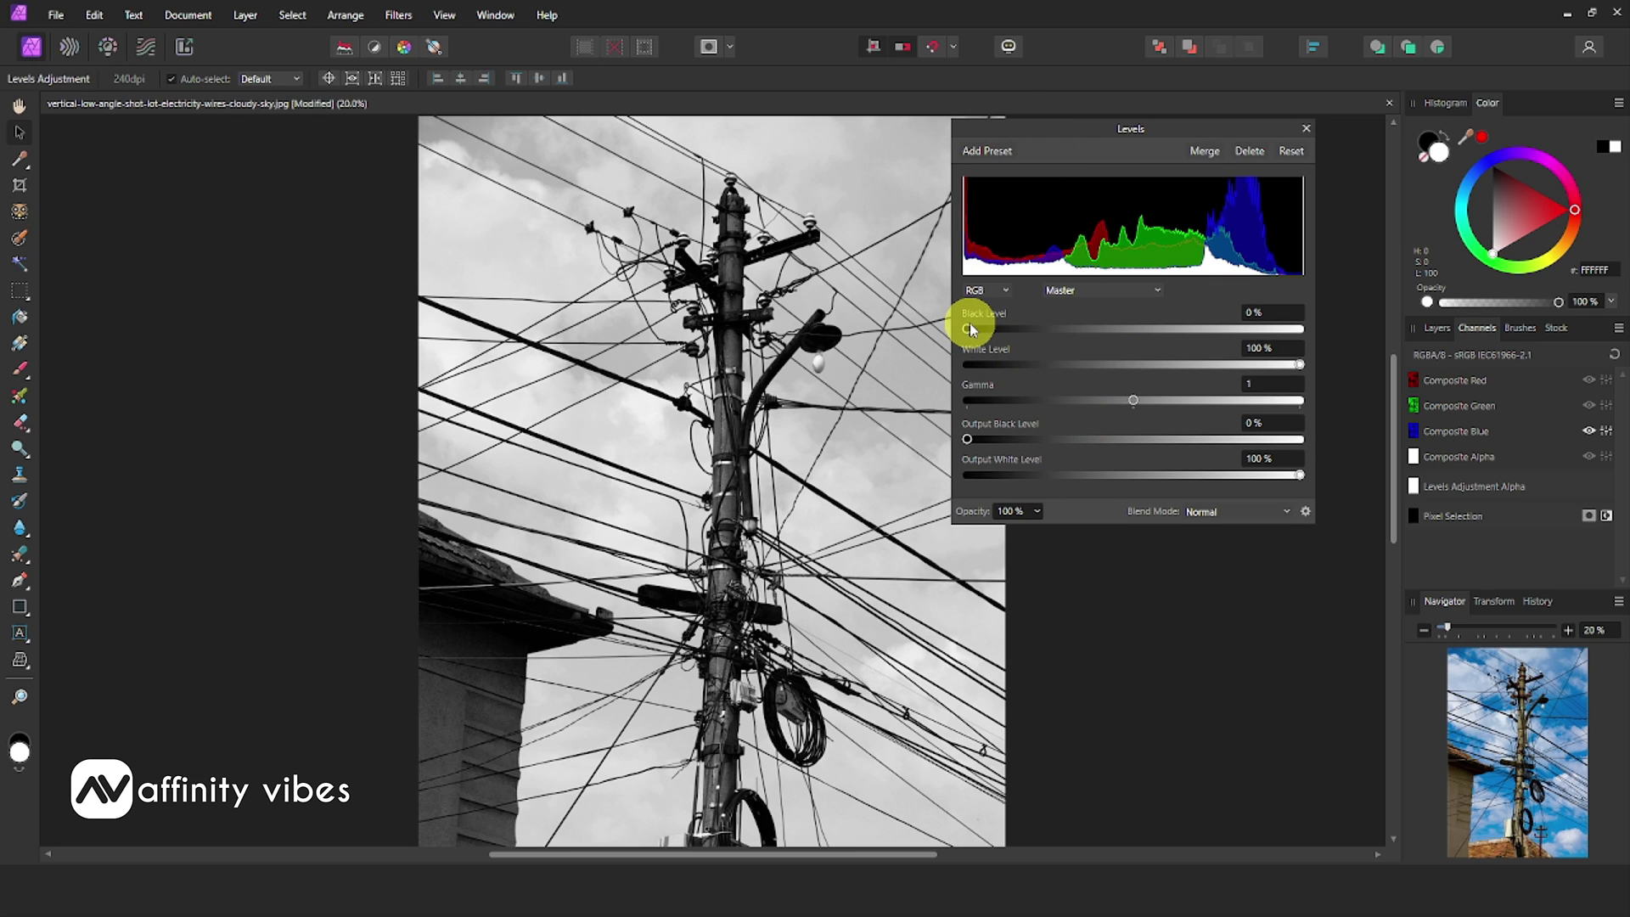
drag(969, 329, 1092, 328)
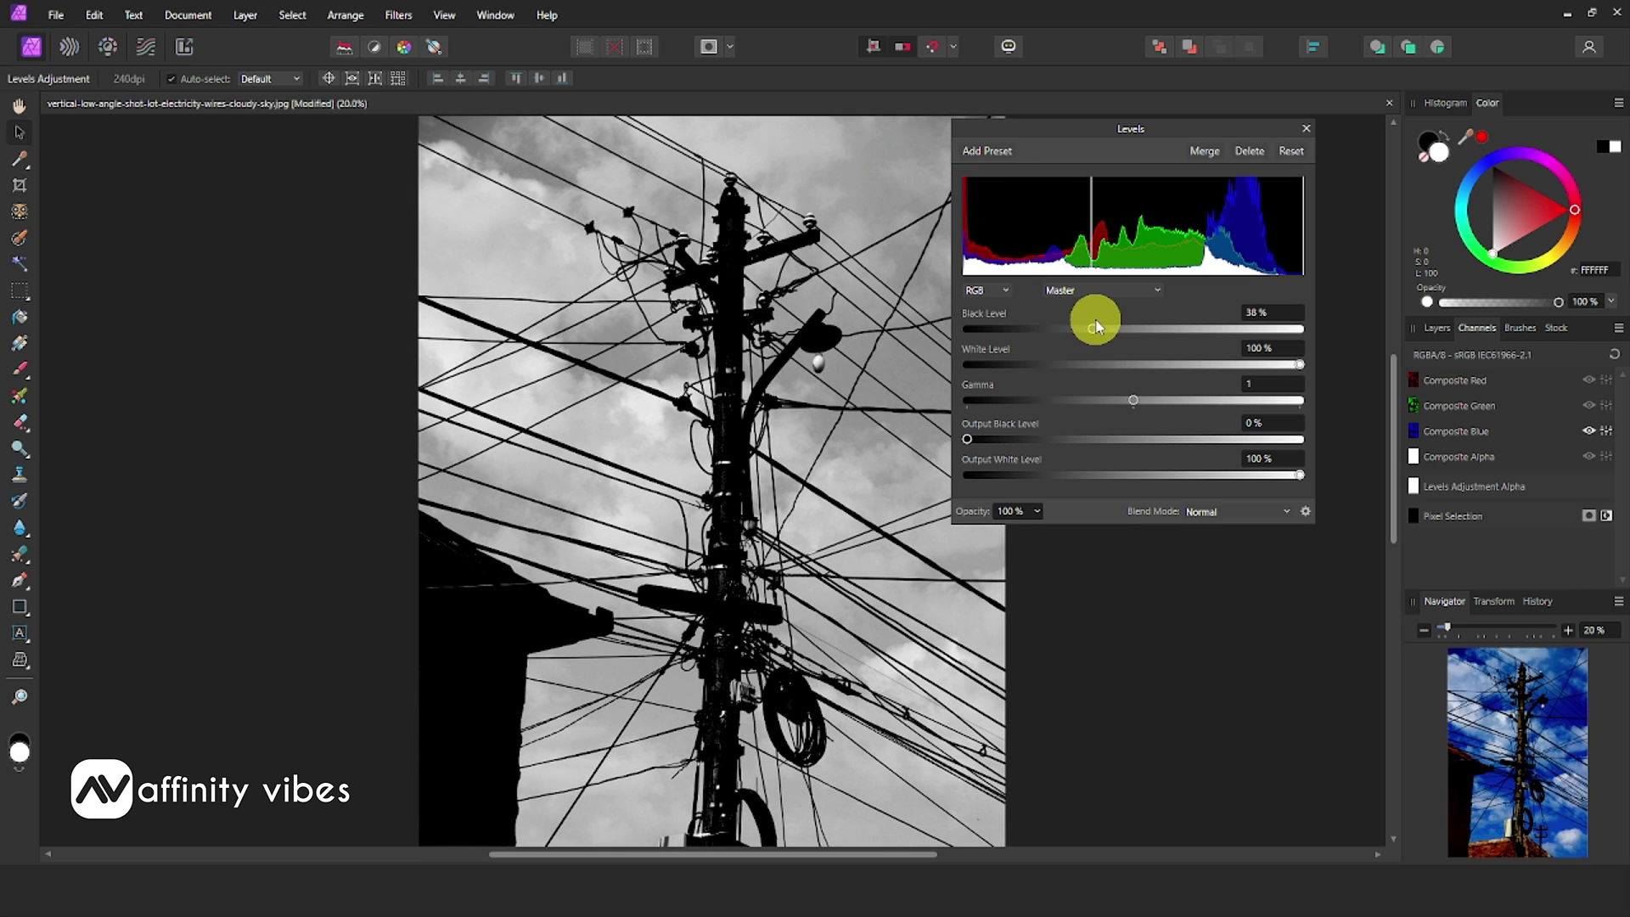
drag(1298, 371, 1142, 331)
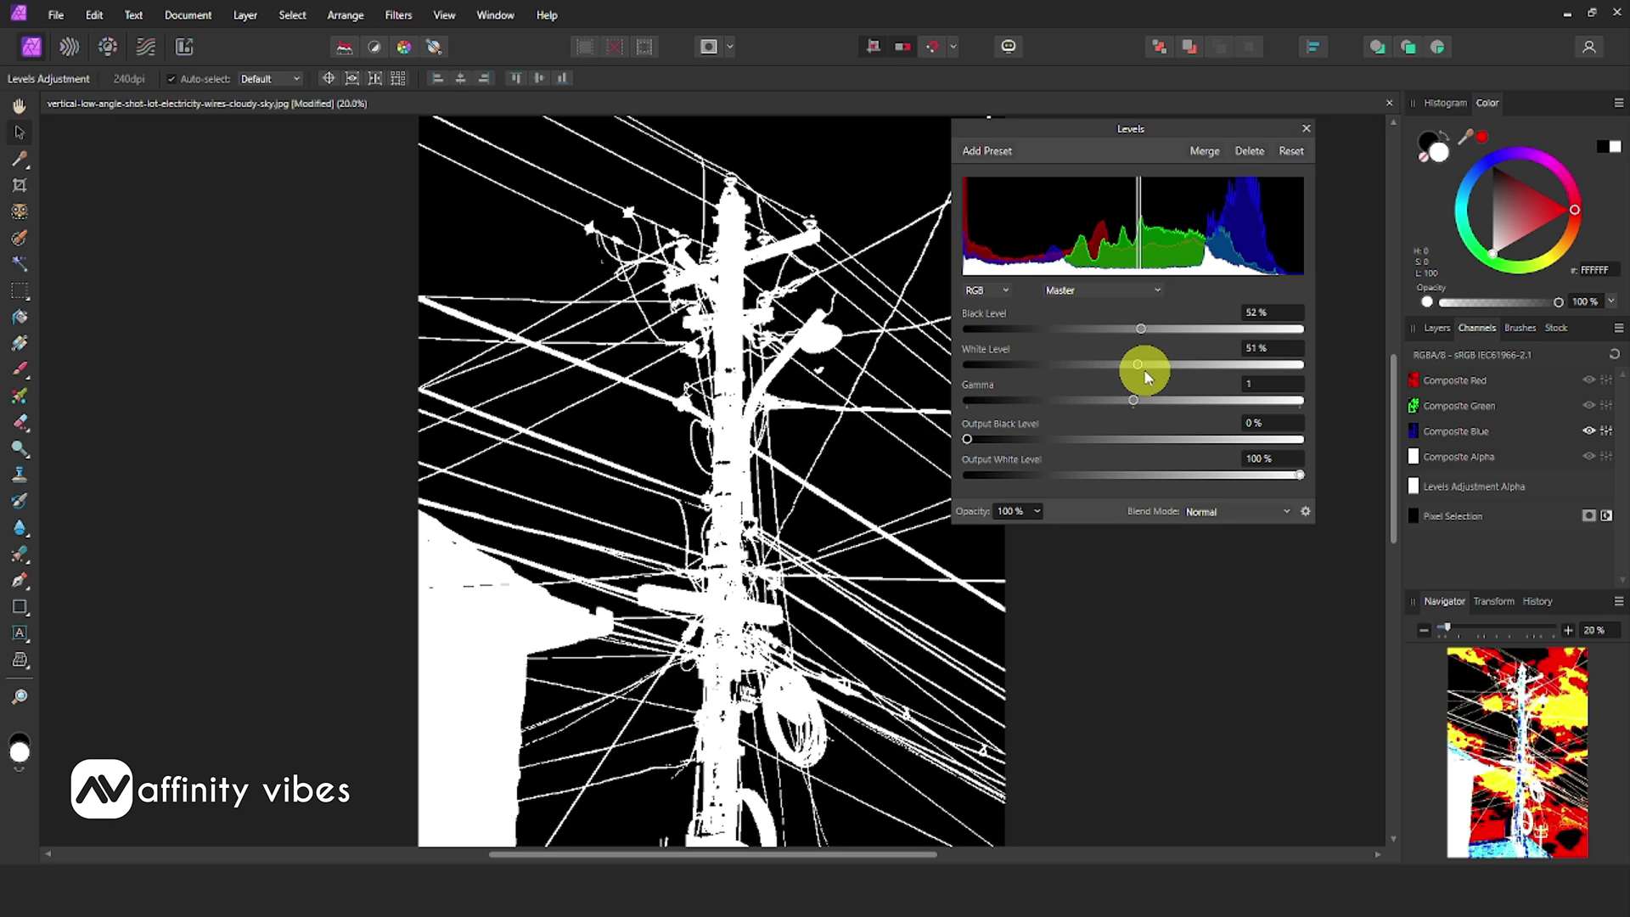
drag(1144, 370, 1163, 332)
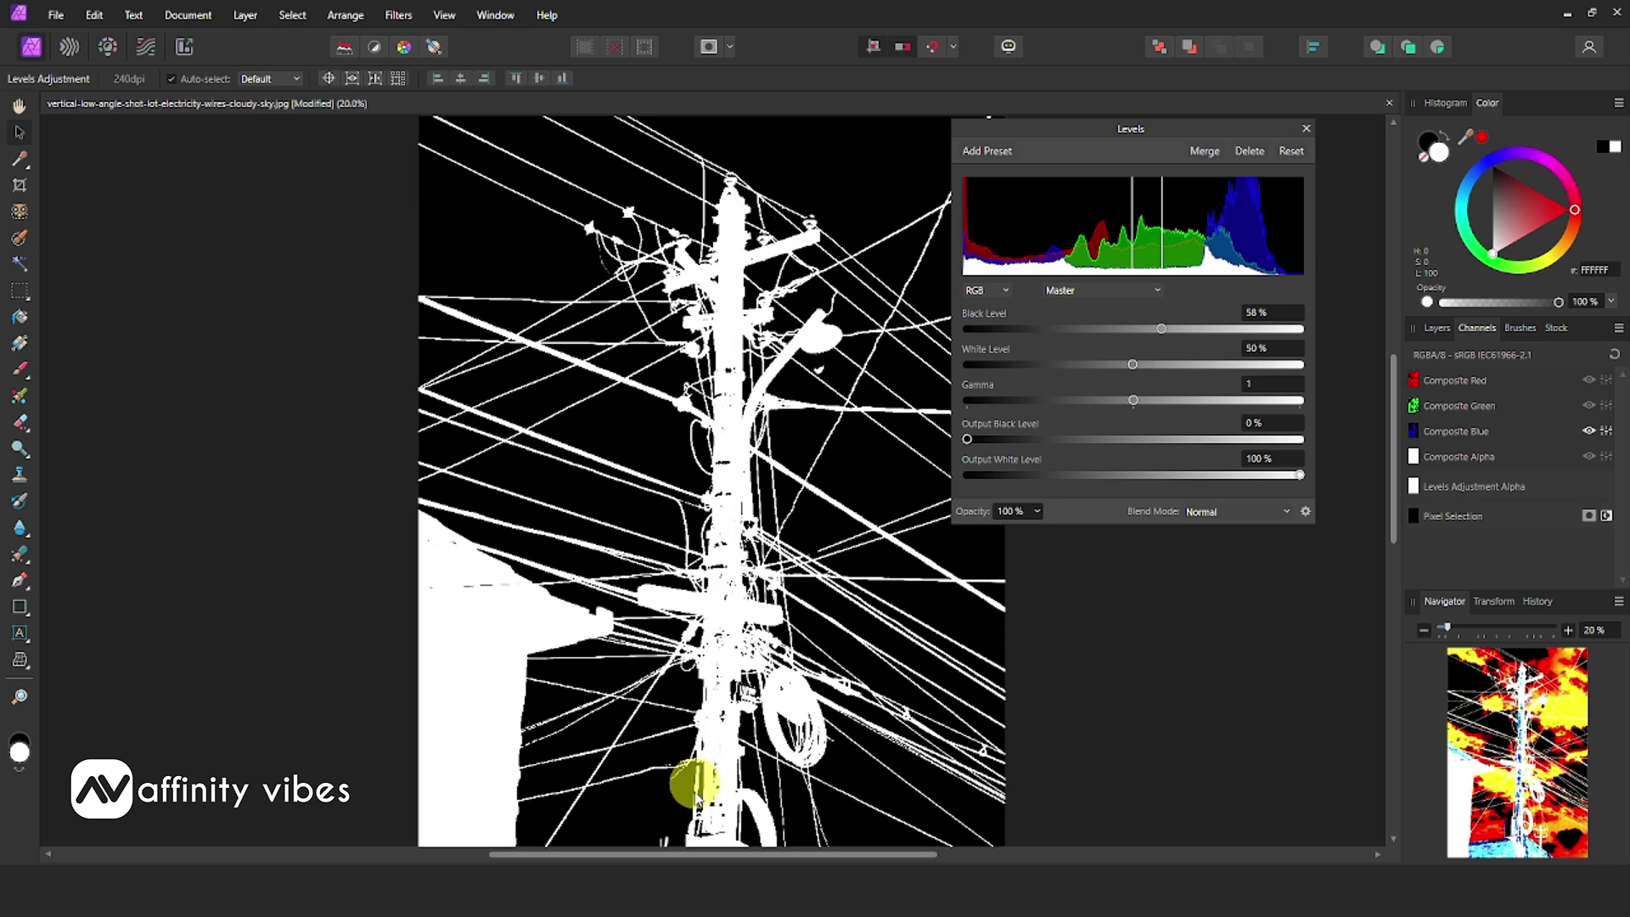
click(1308, 131)
- Reopen the Levels adjustment, set black 58% and white 55%, then reselect Composite Blue in Channels
scroll(1271, 413, down, 4)
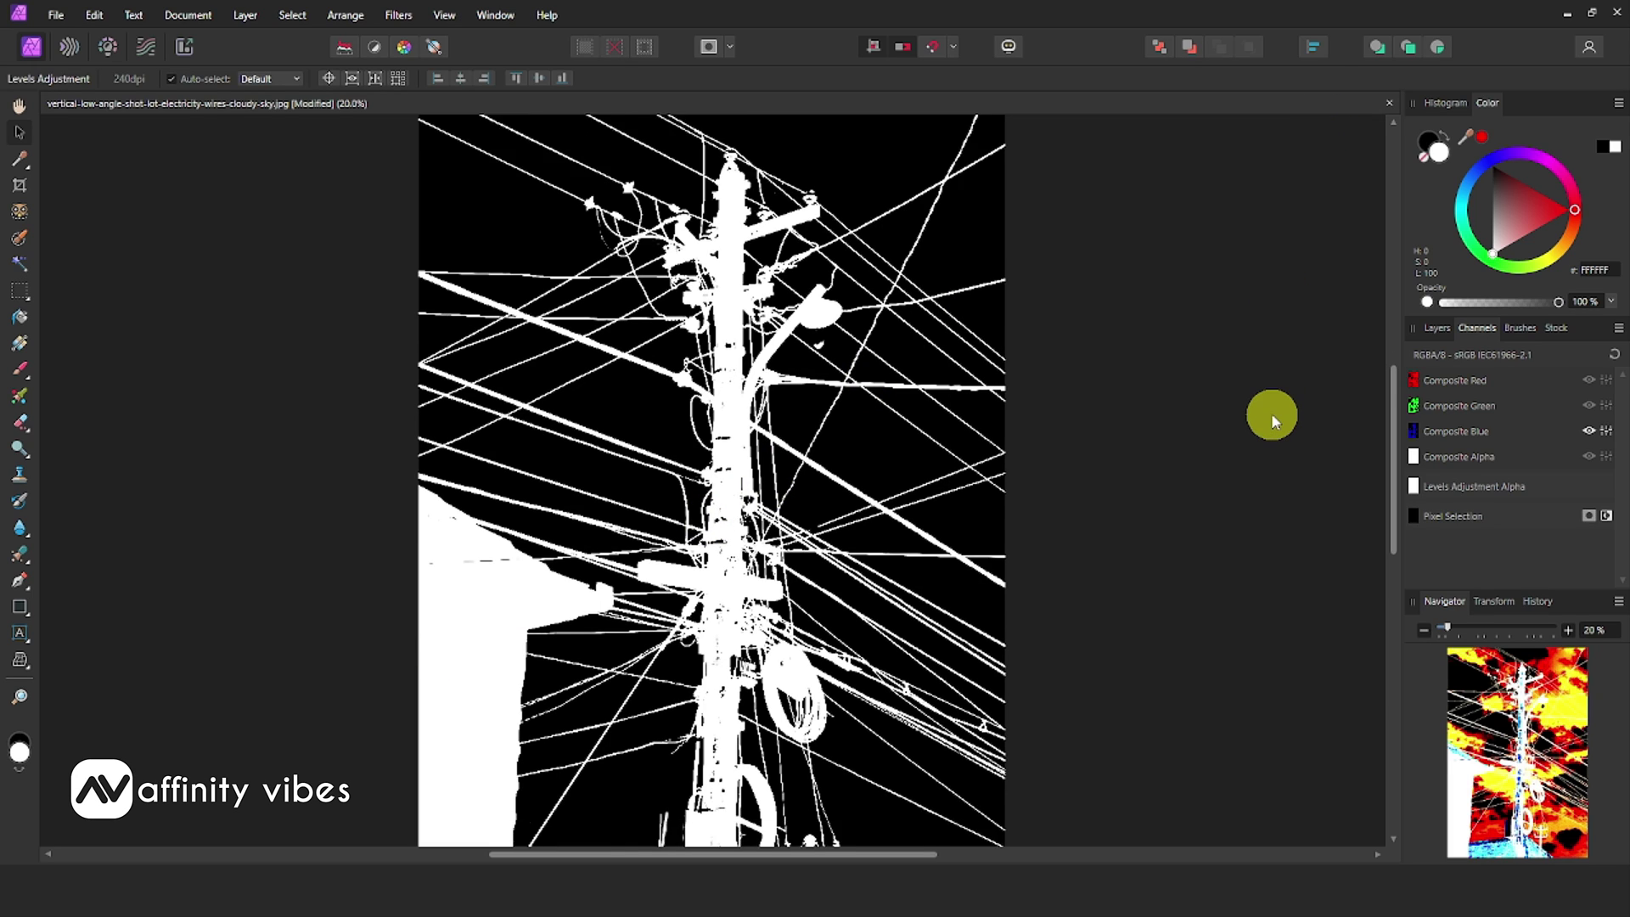
scroll(1271, 412, up, 3)
click(1437, 328)
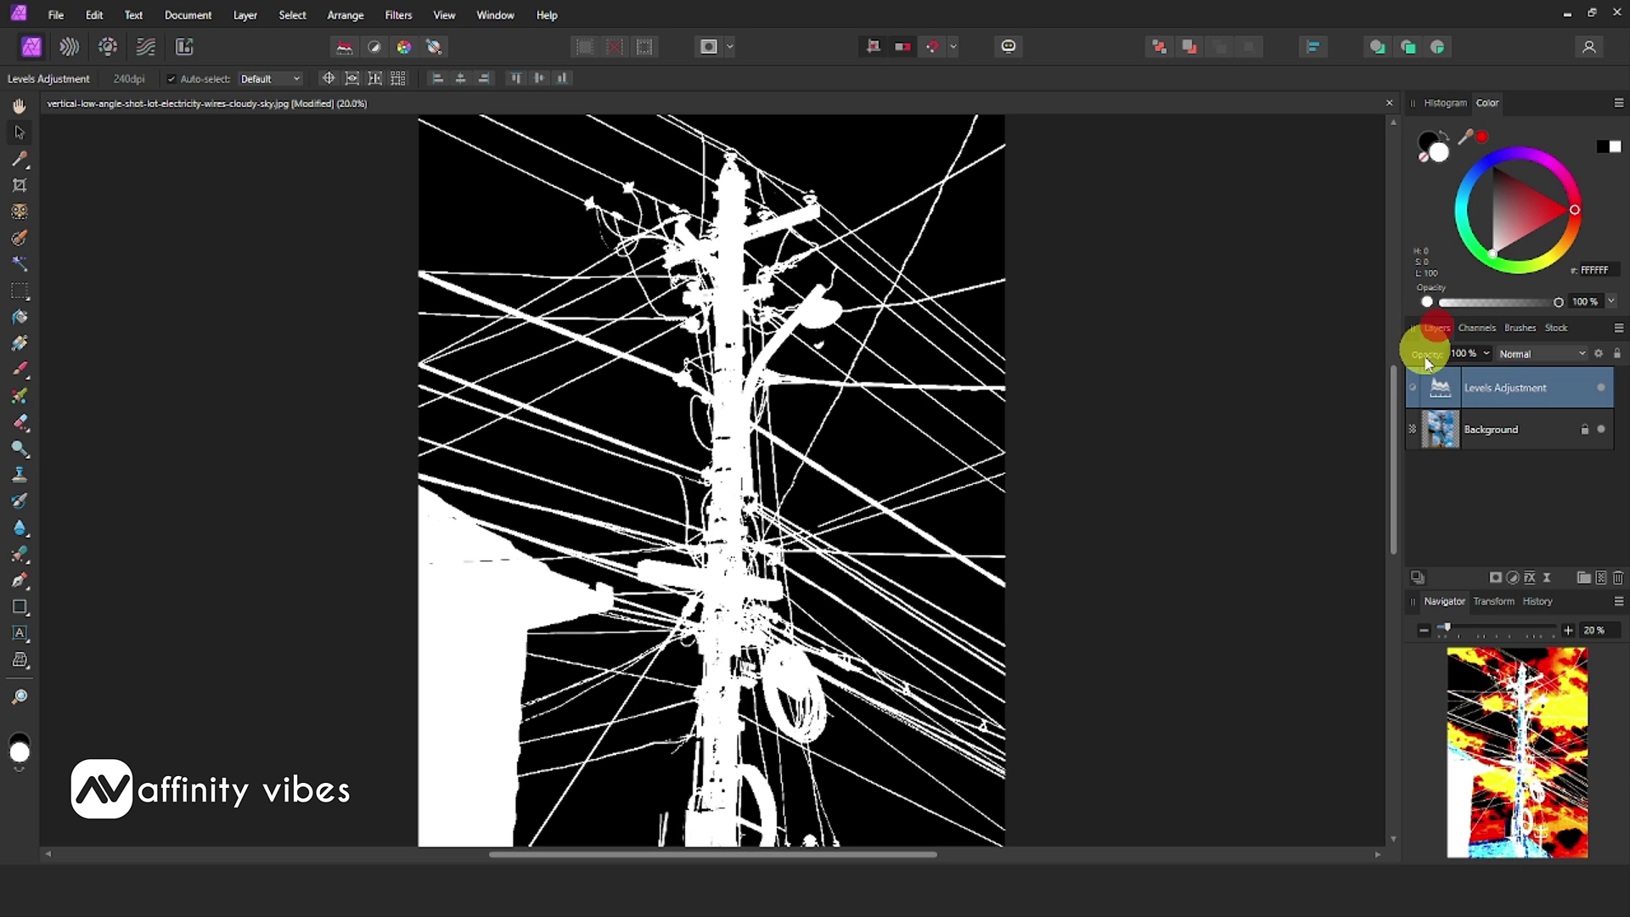
double_click(1437, 389)
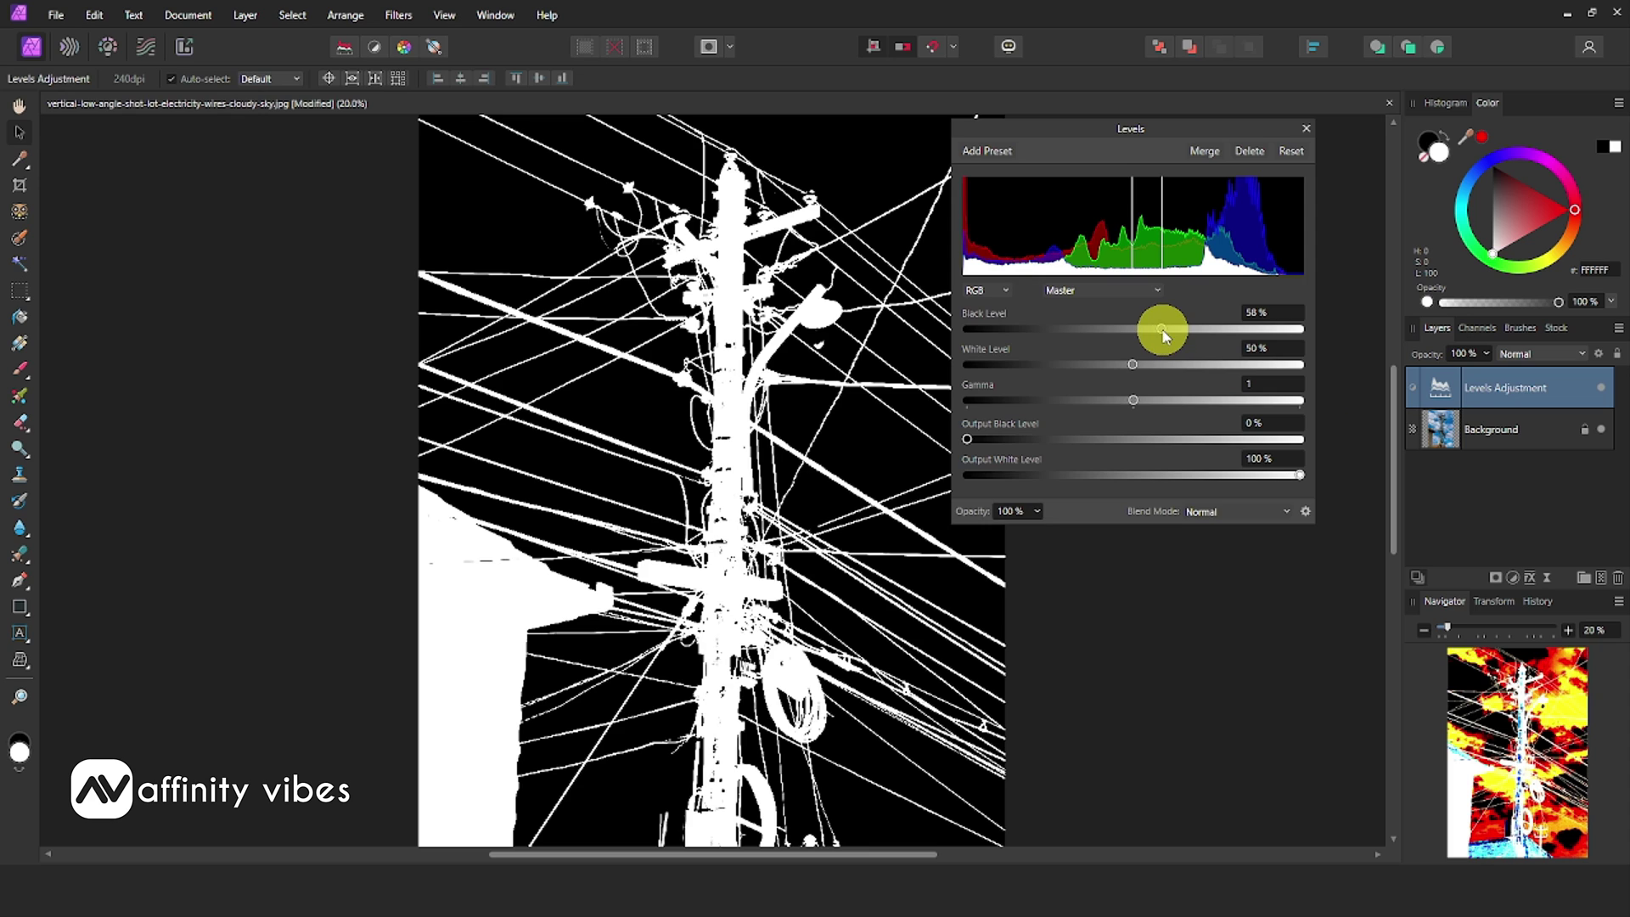
mouse_move(1155, 334)
mouse_down()
mouse_move(1121, 328)
mouse_move(1169, 331)
mouse_up()
mouse_move(1135, 361)
mouse_down()
mouse_move(1109, 365)
mouse_move(1155, 365)
mouse_up()
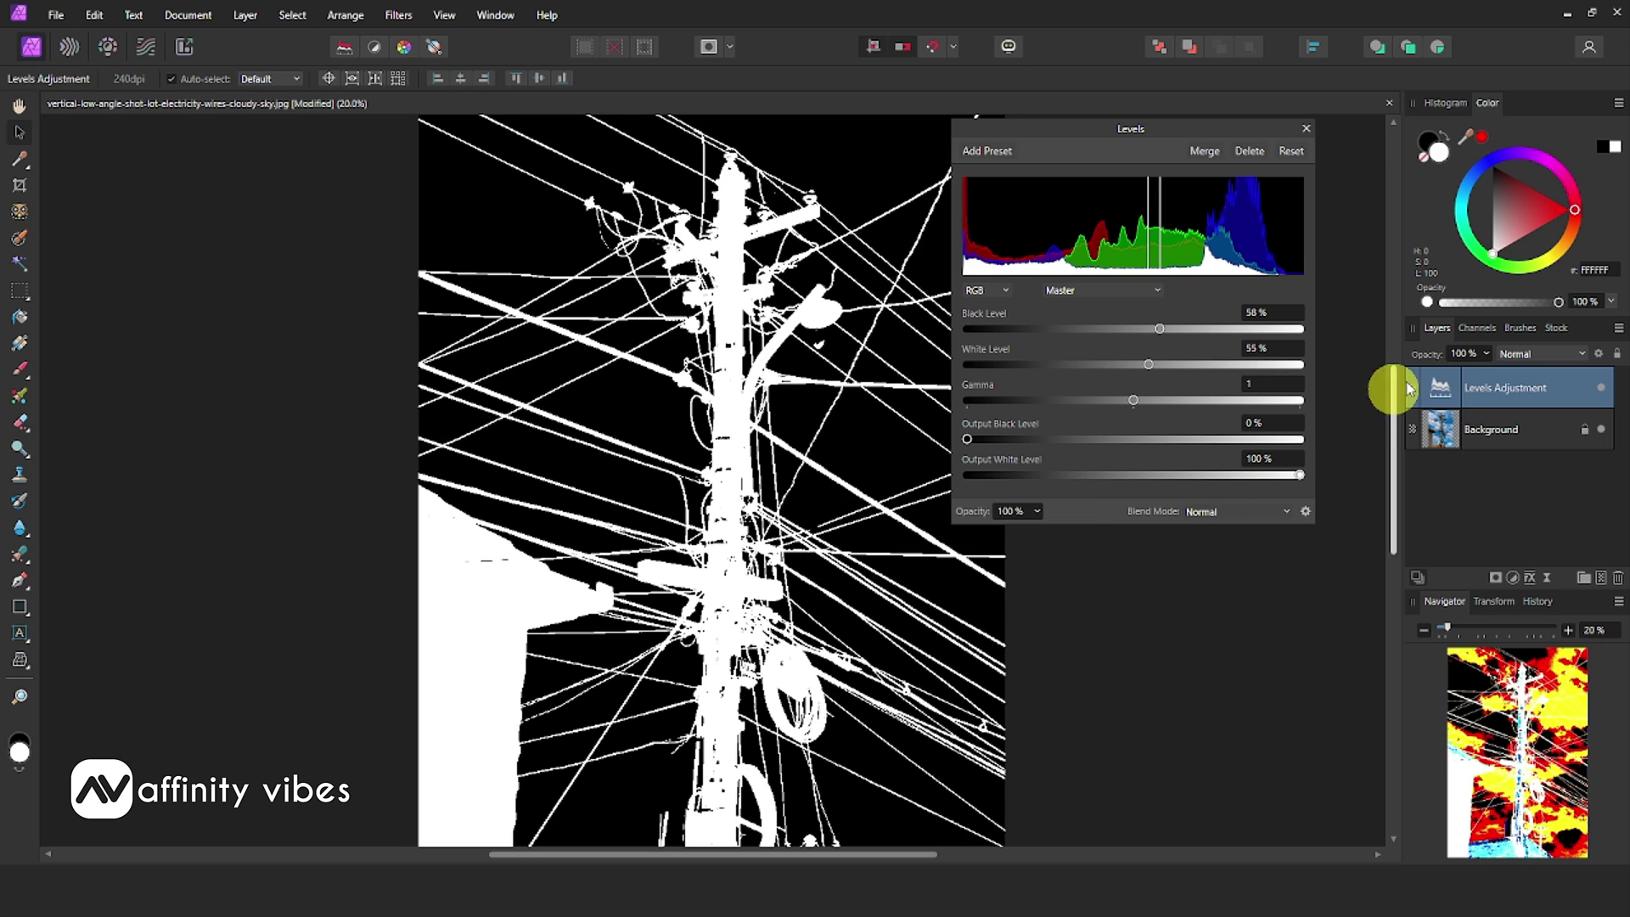
click(1308, 127)
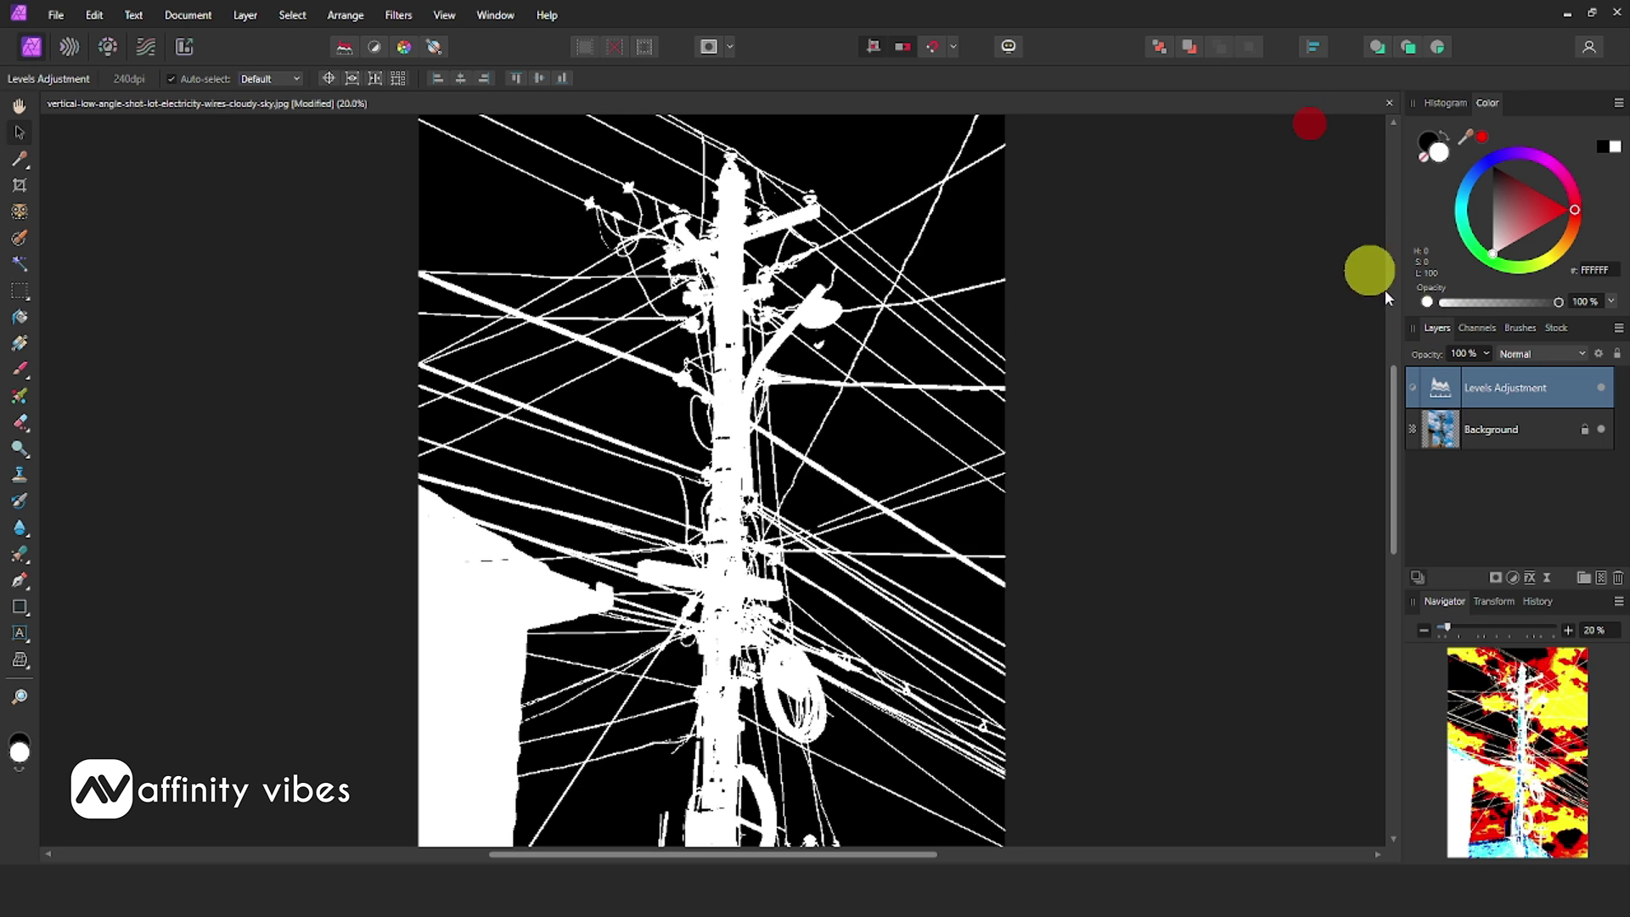
click(1481, 327)
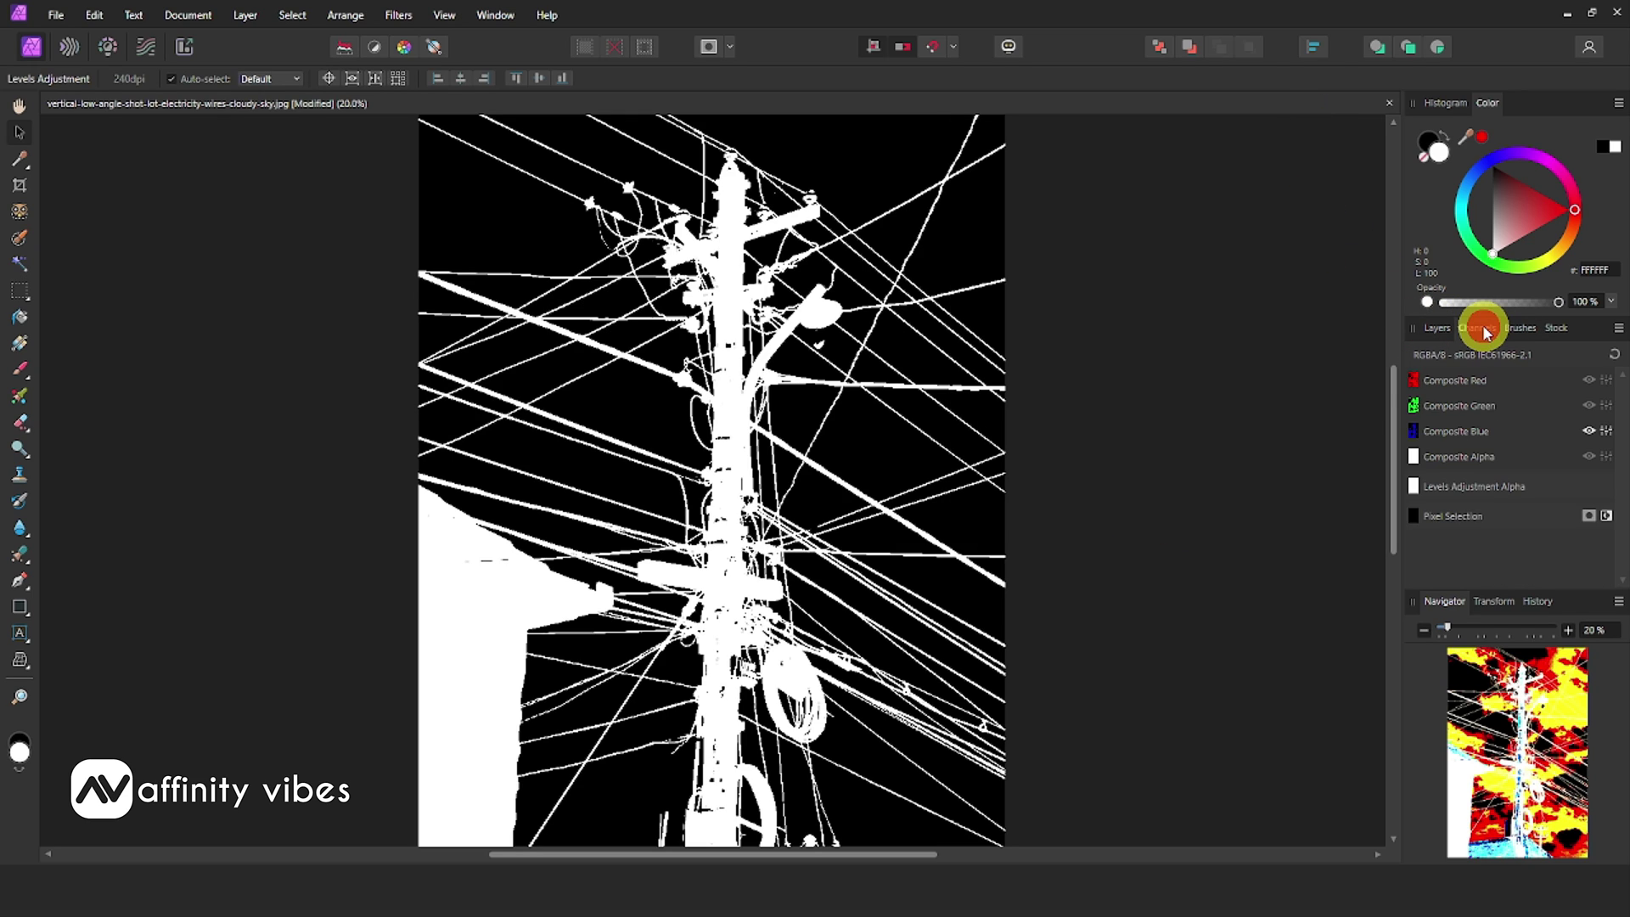
click(1459, 434)
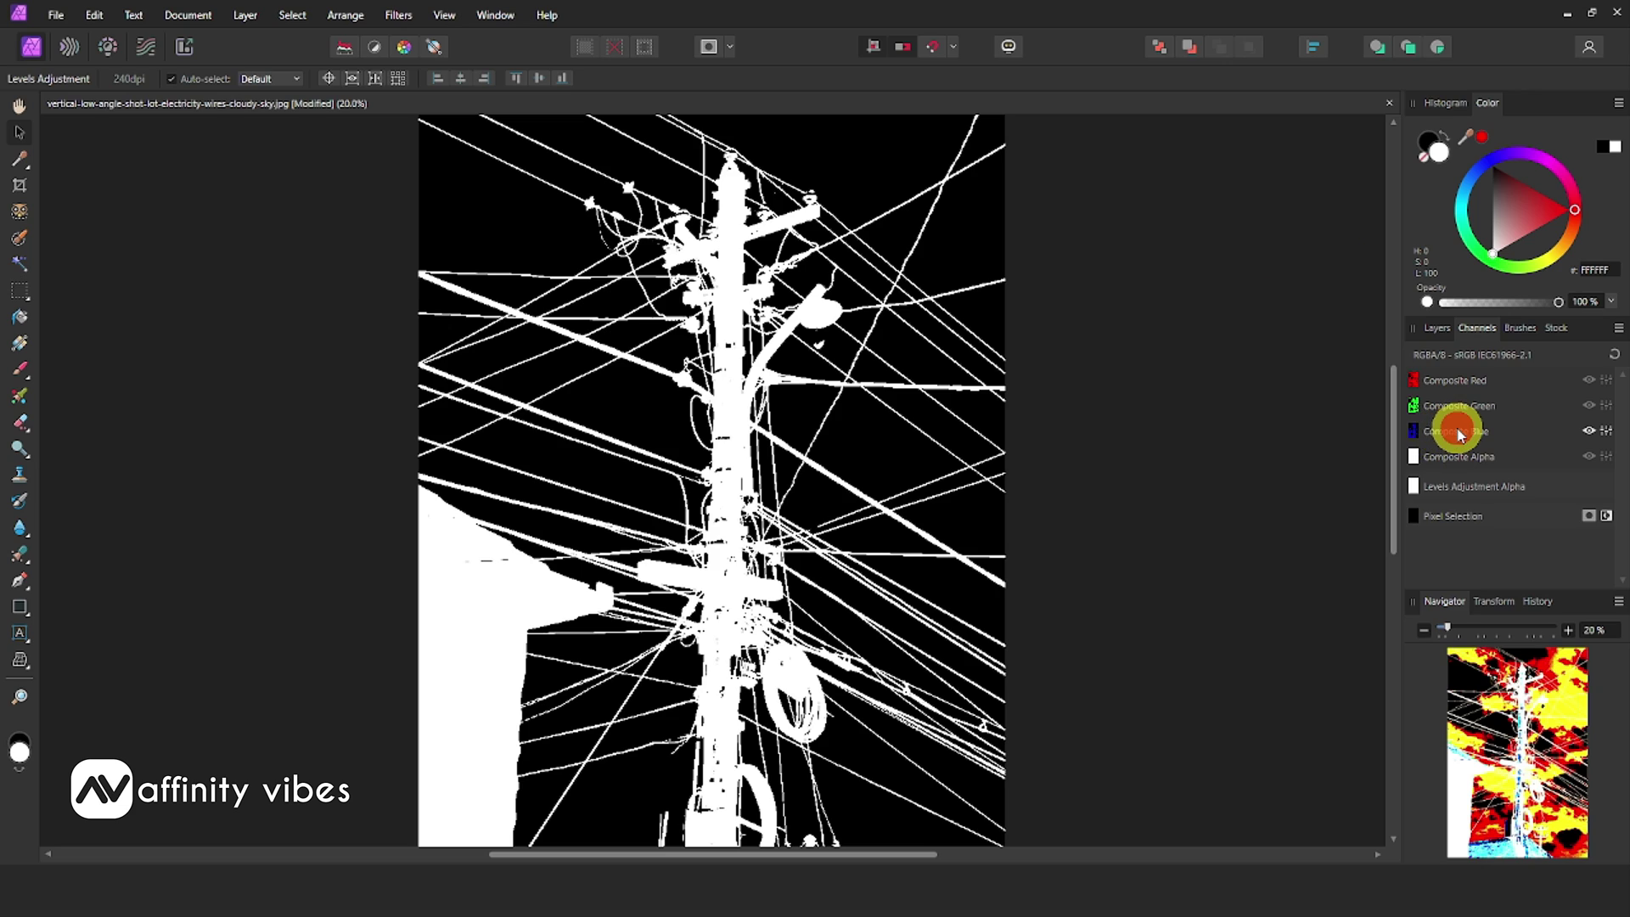
- Add the Composite Blue channel to the pixel selection, then select the Background layer
right_click(1531, 435)
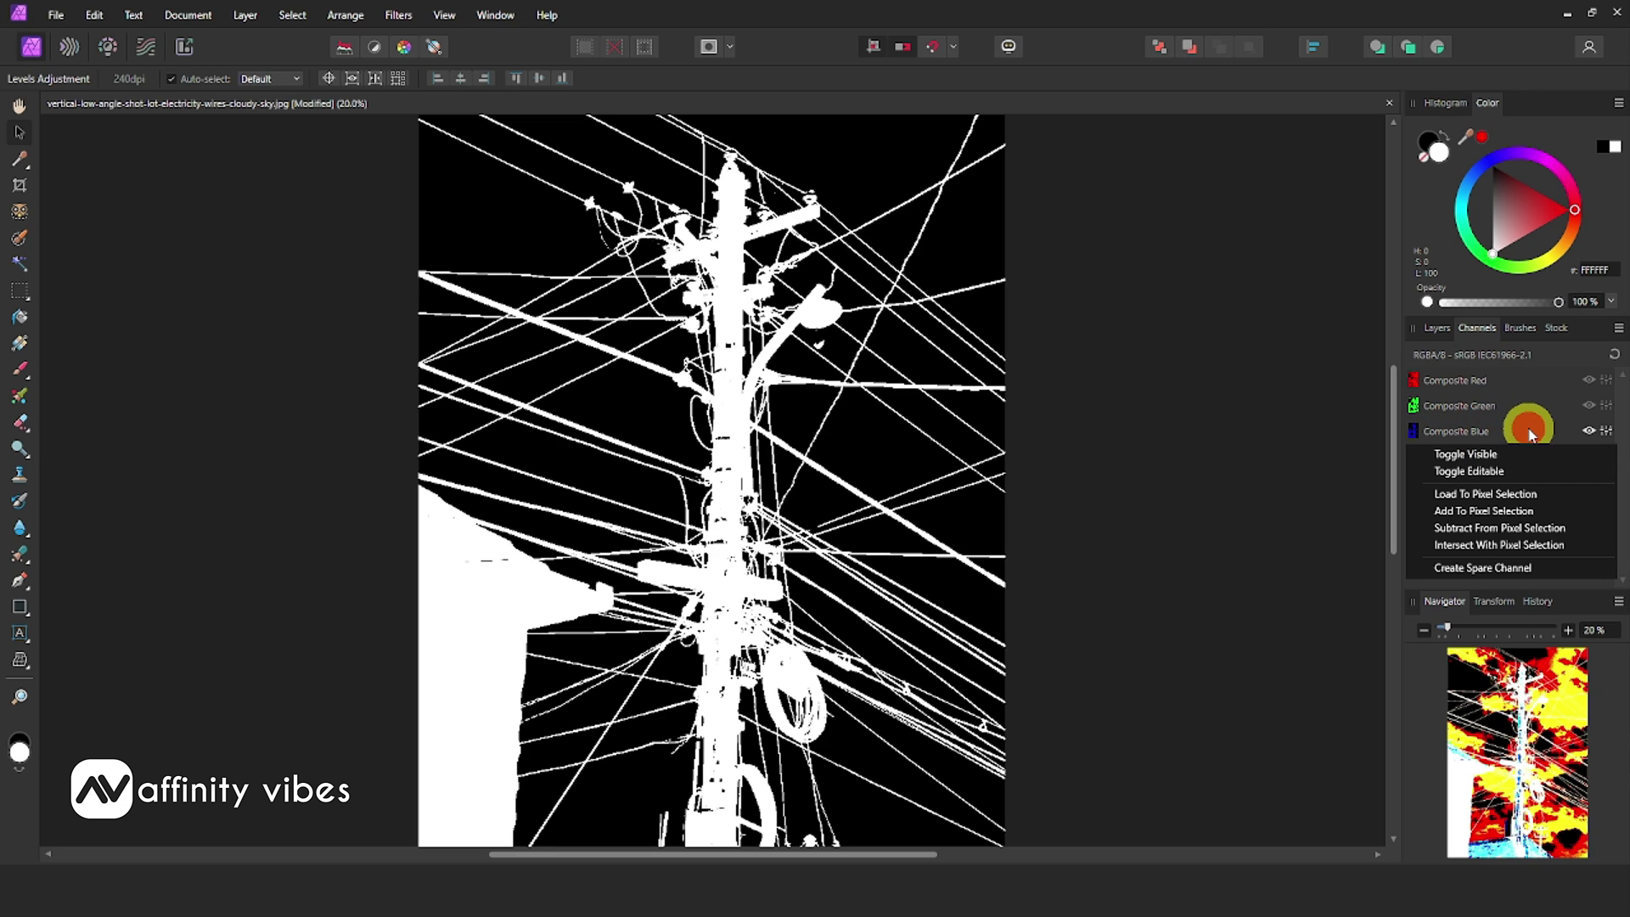
click(1531, 512)
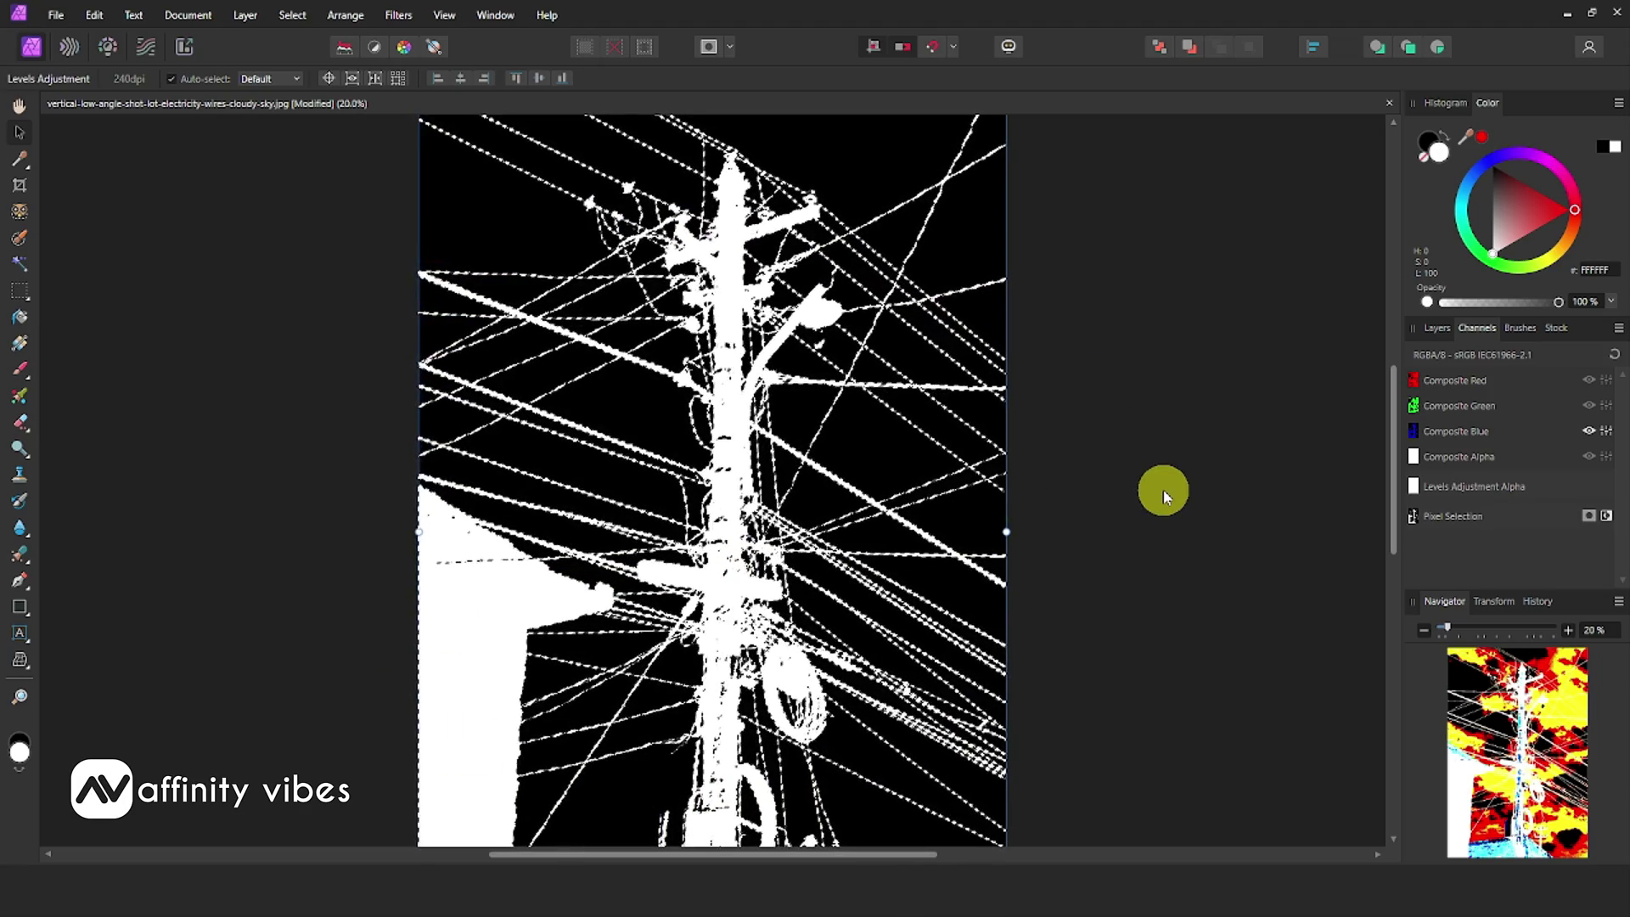
click(1433, 329)
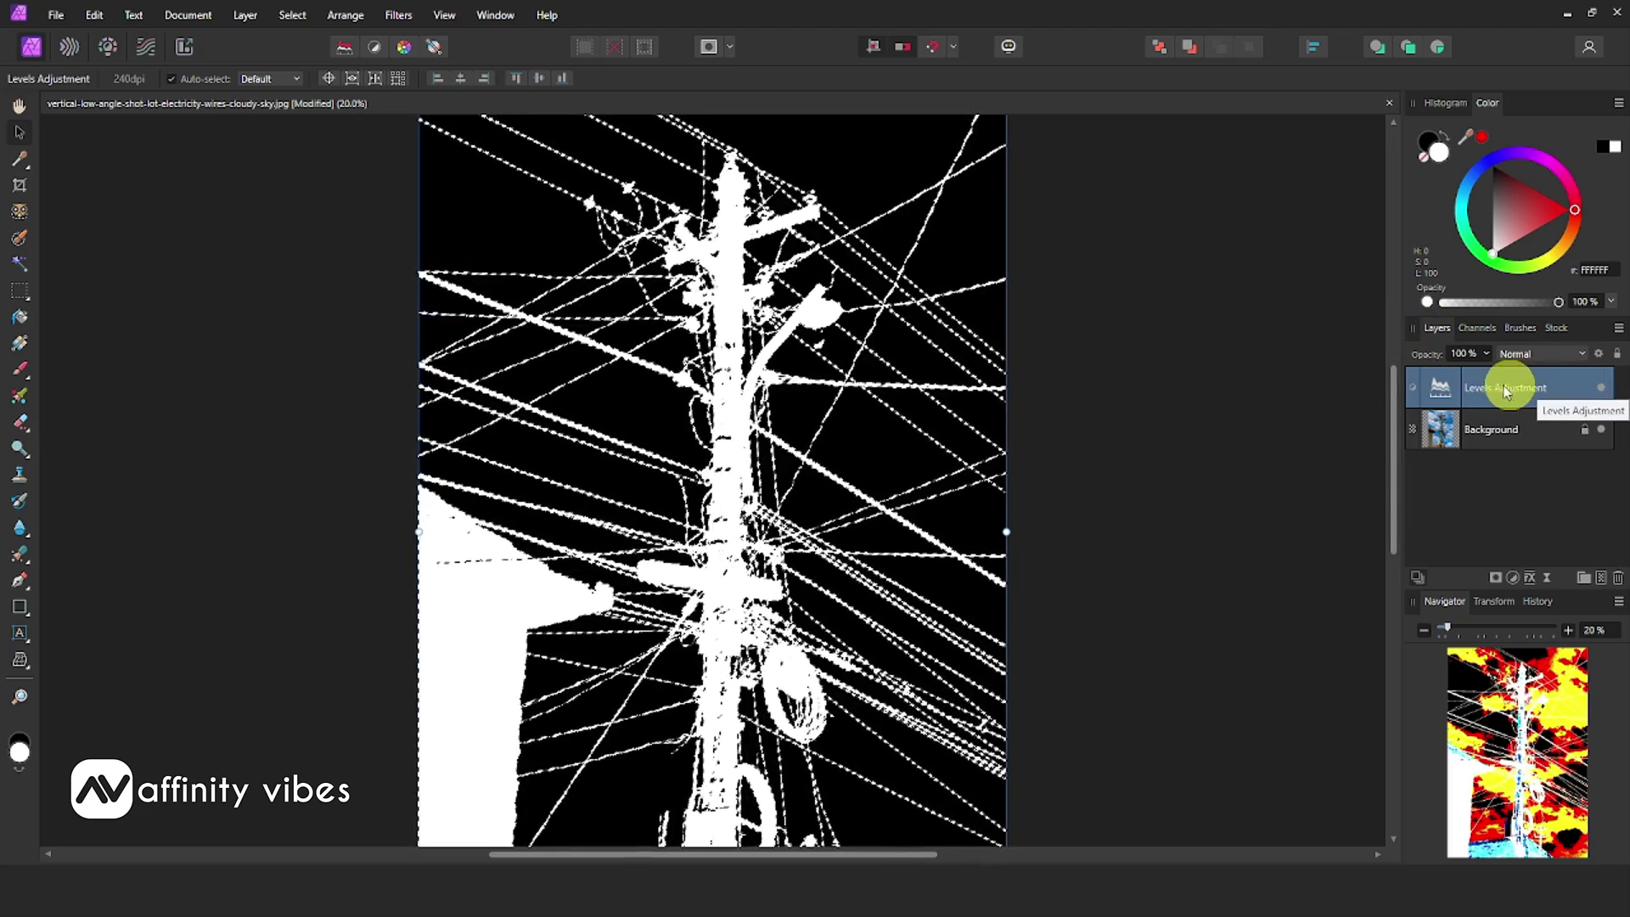
click(1444, 430)
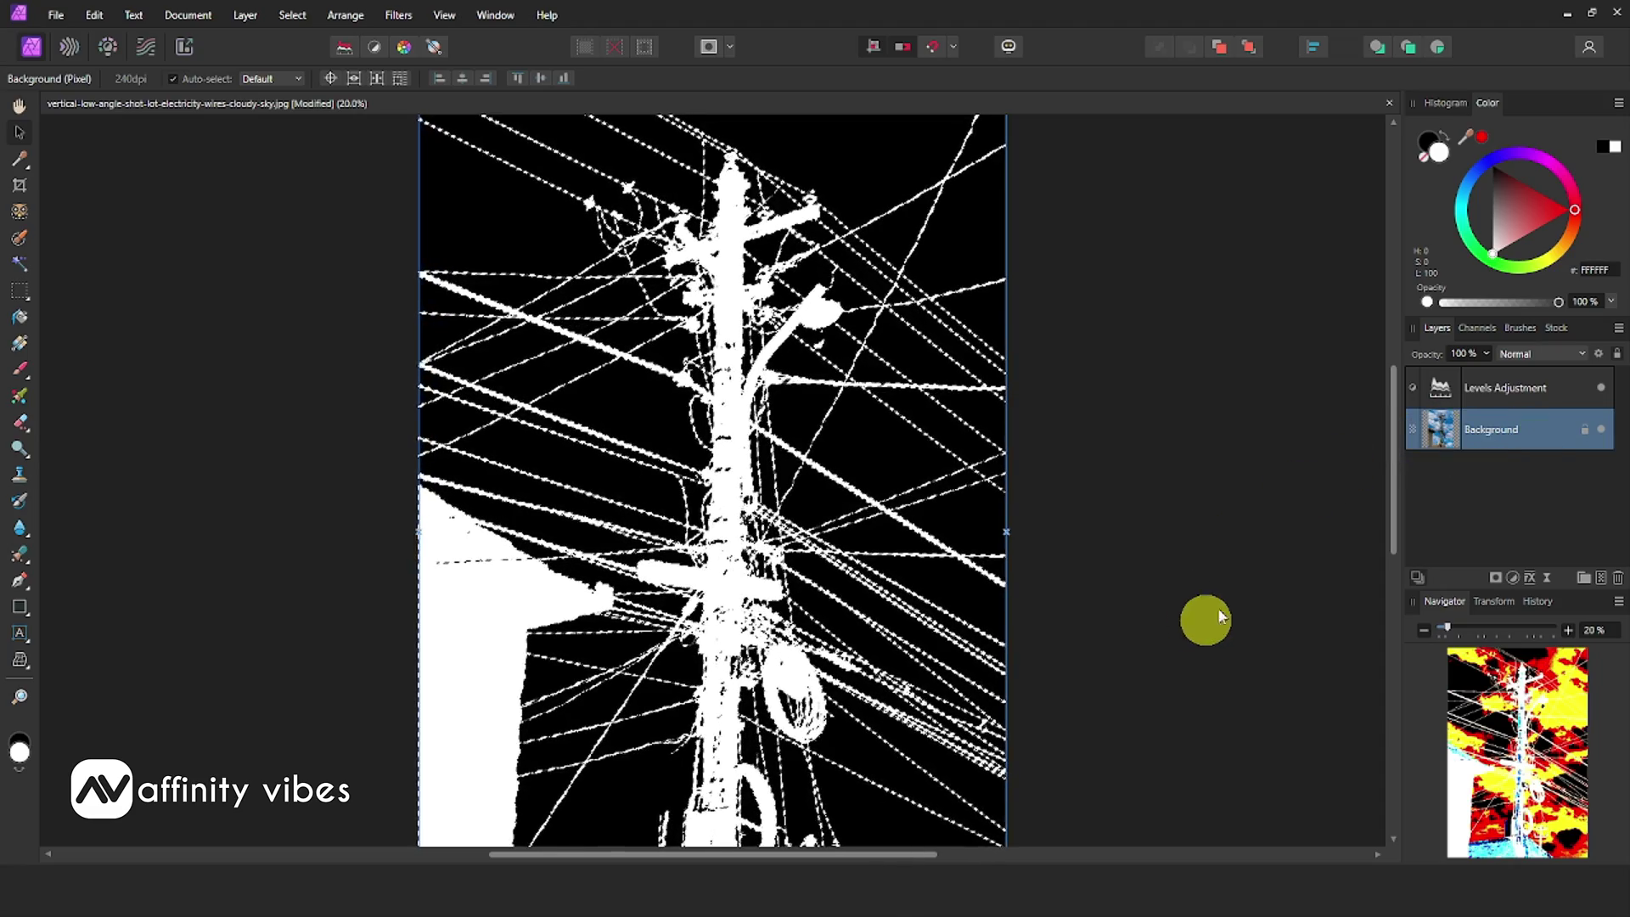
- Mask the Background layer, hide the Levels adjustment, reset the channels and deselect
click(1497, 579)
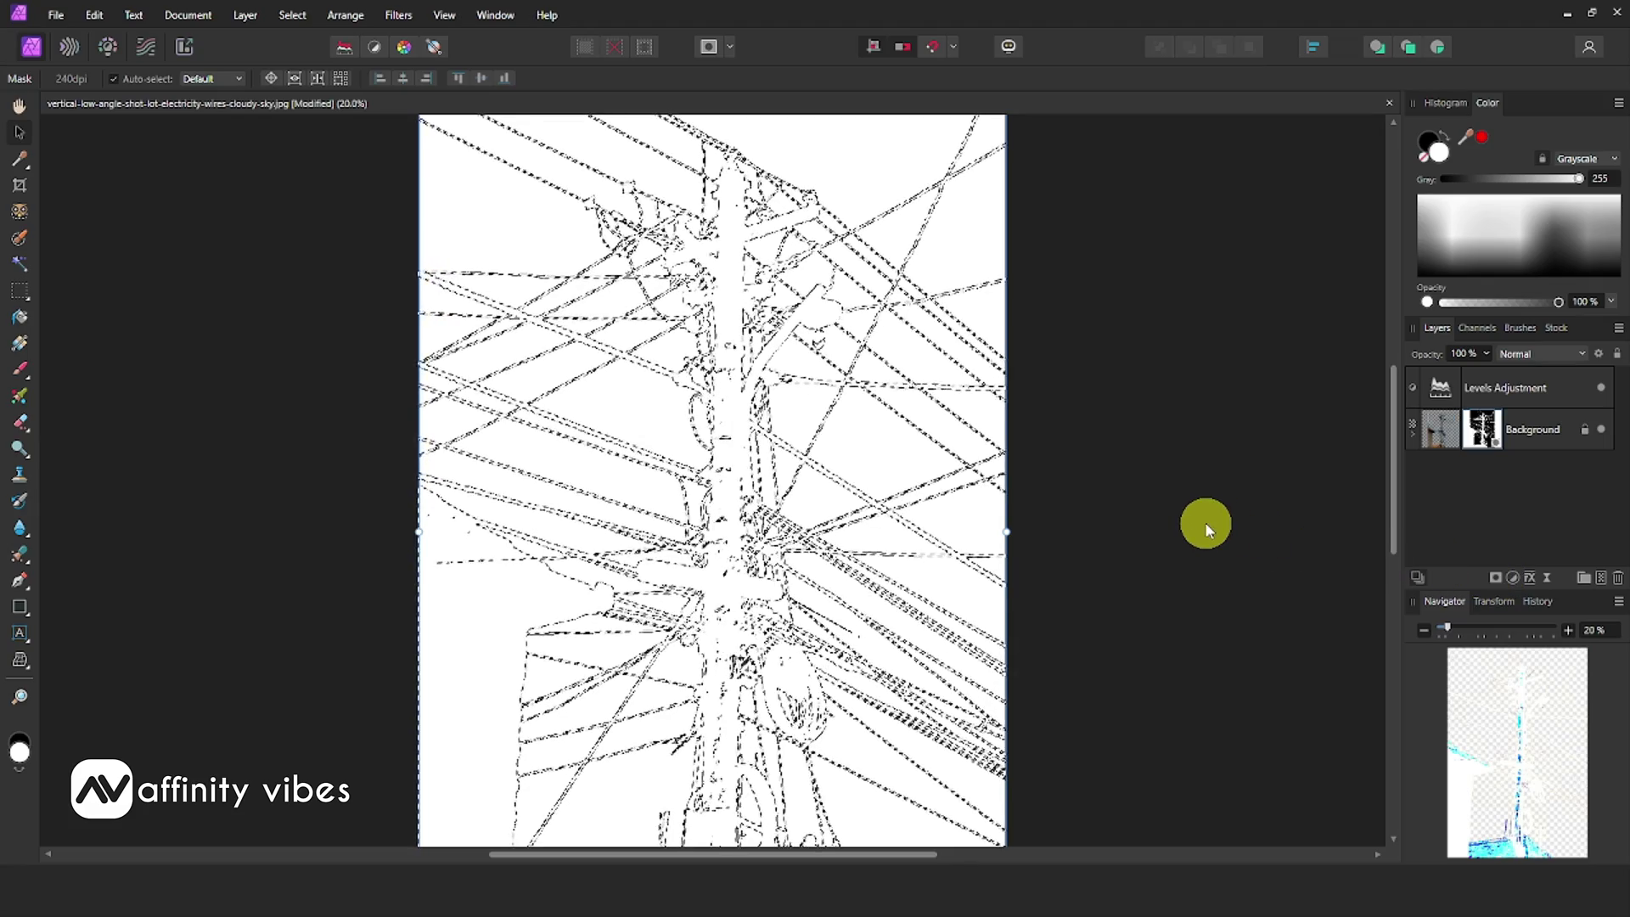
click(1602, 390)
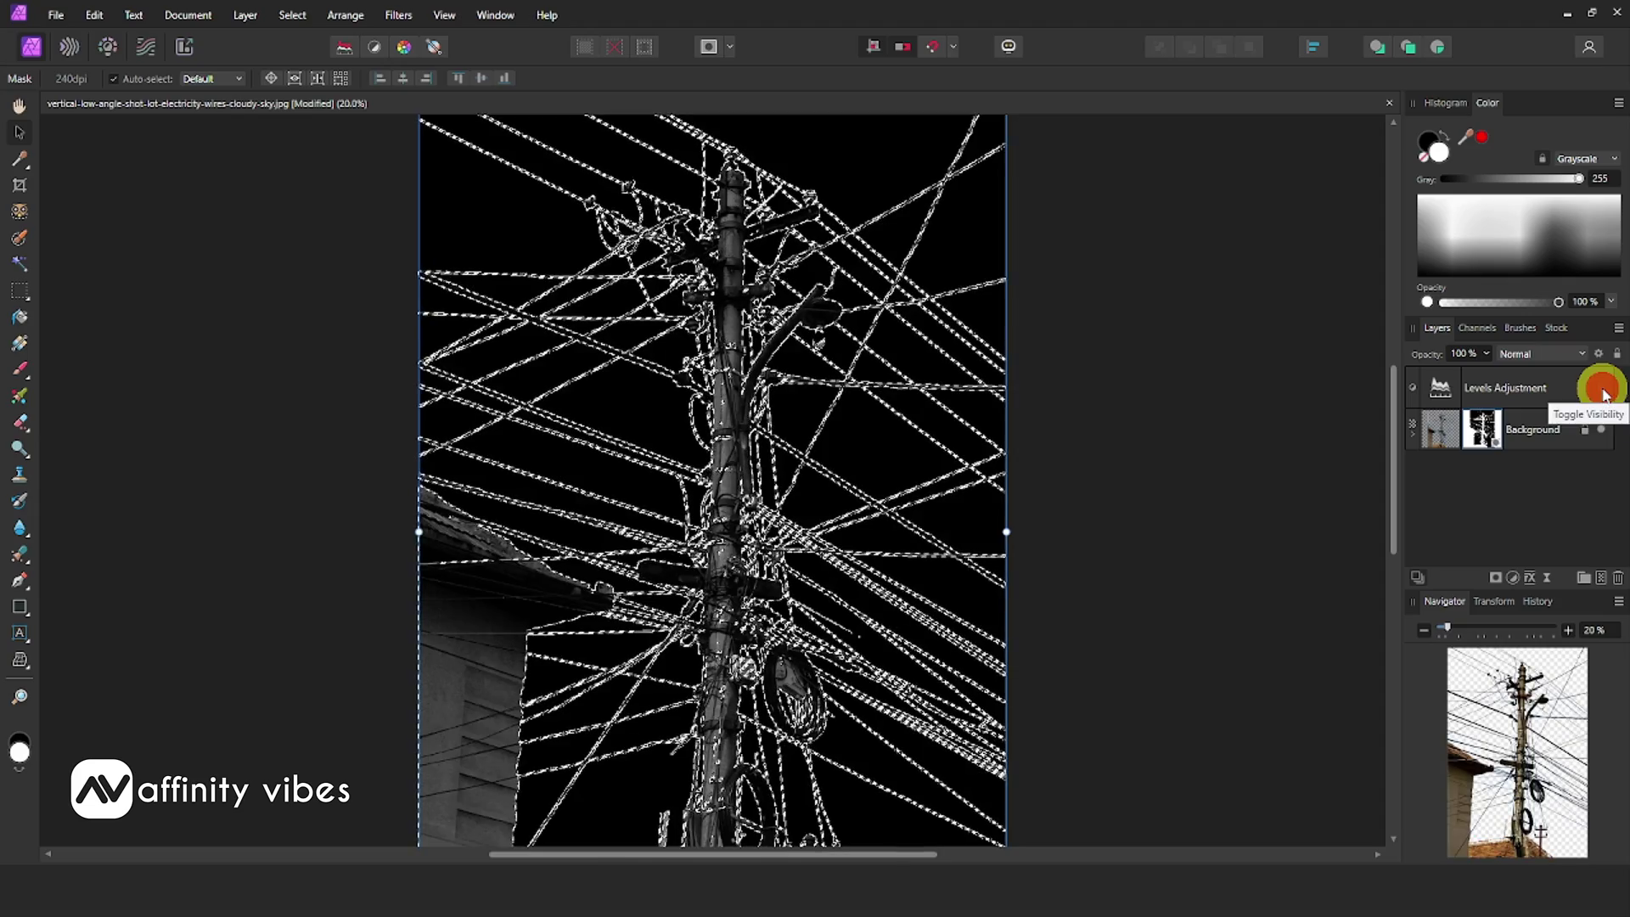
click(1479, 328)
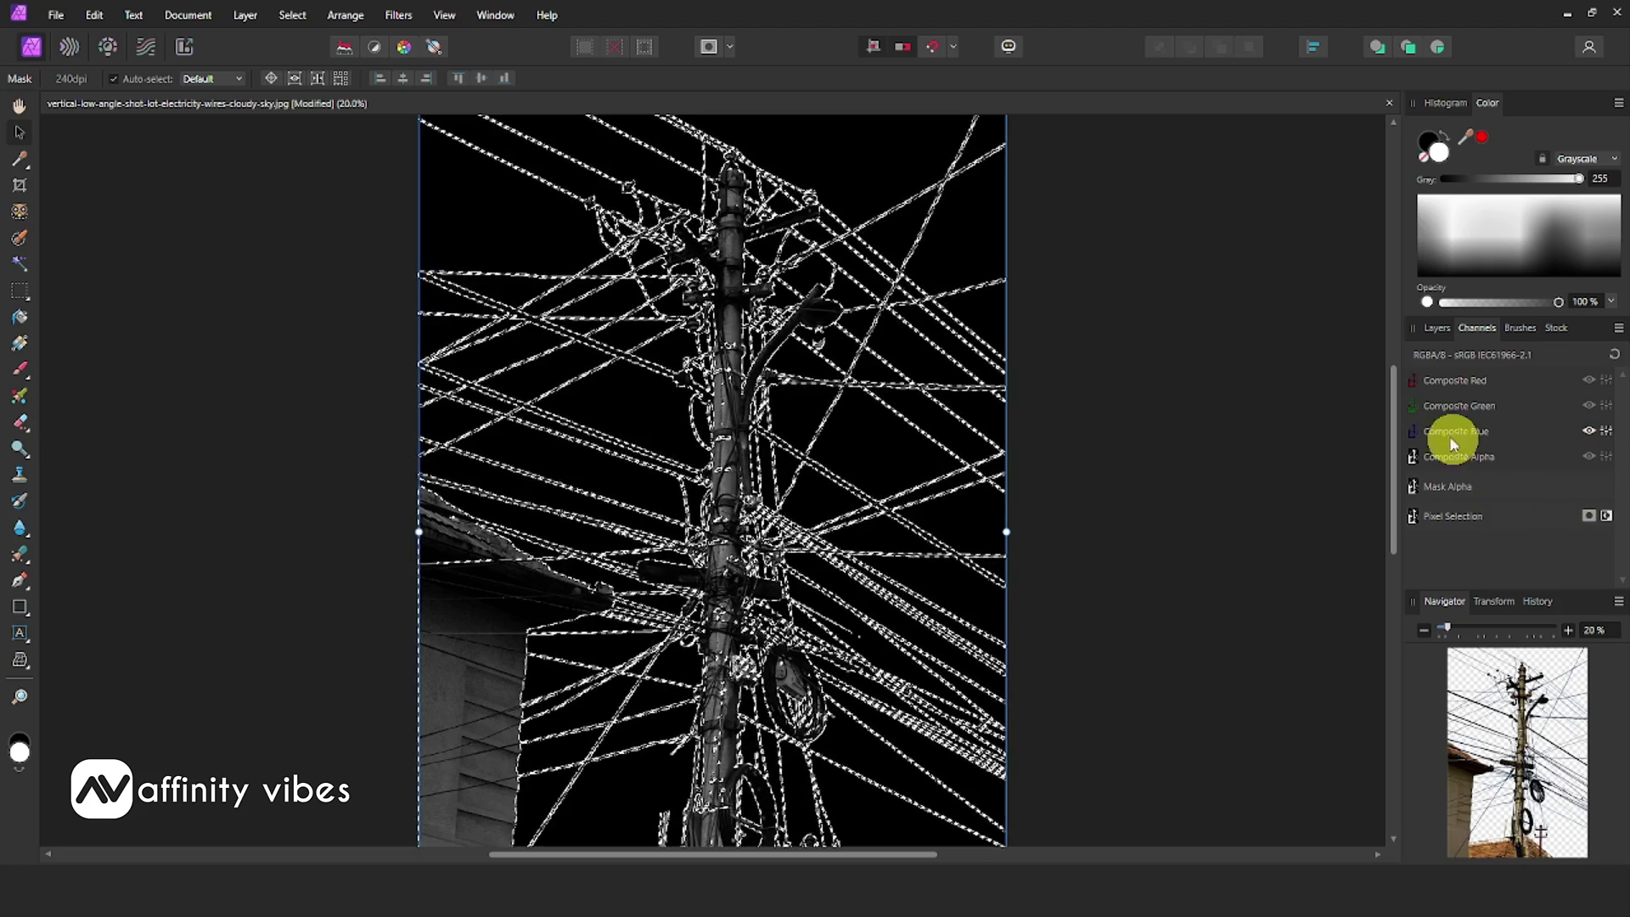
click(1616, 357)
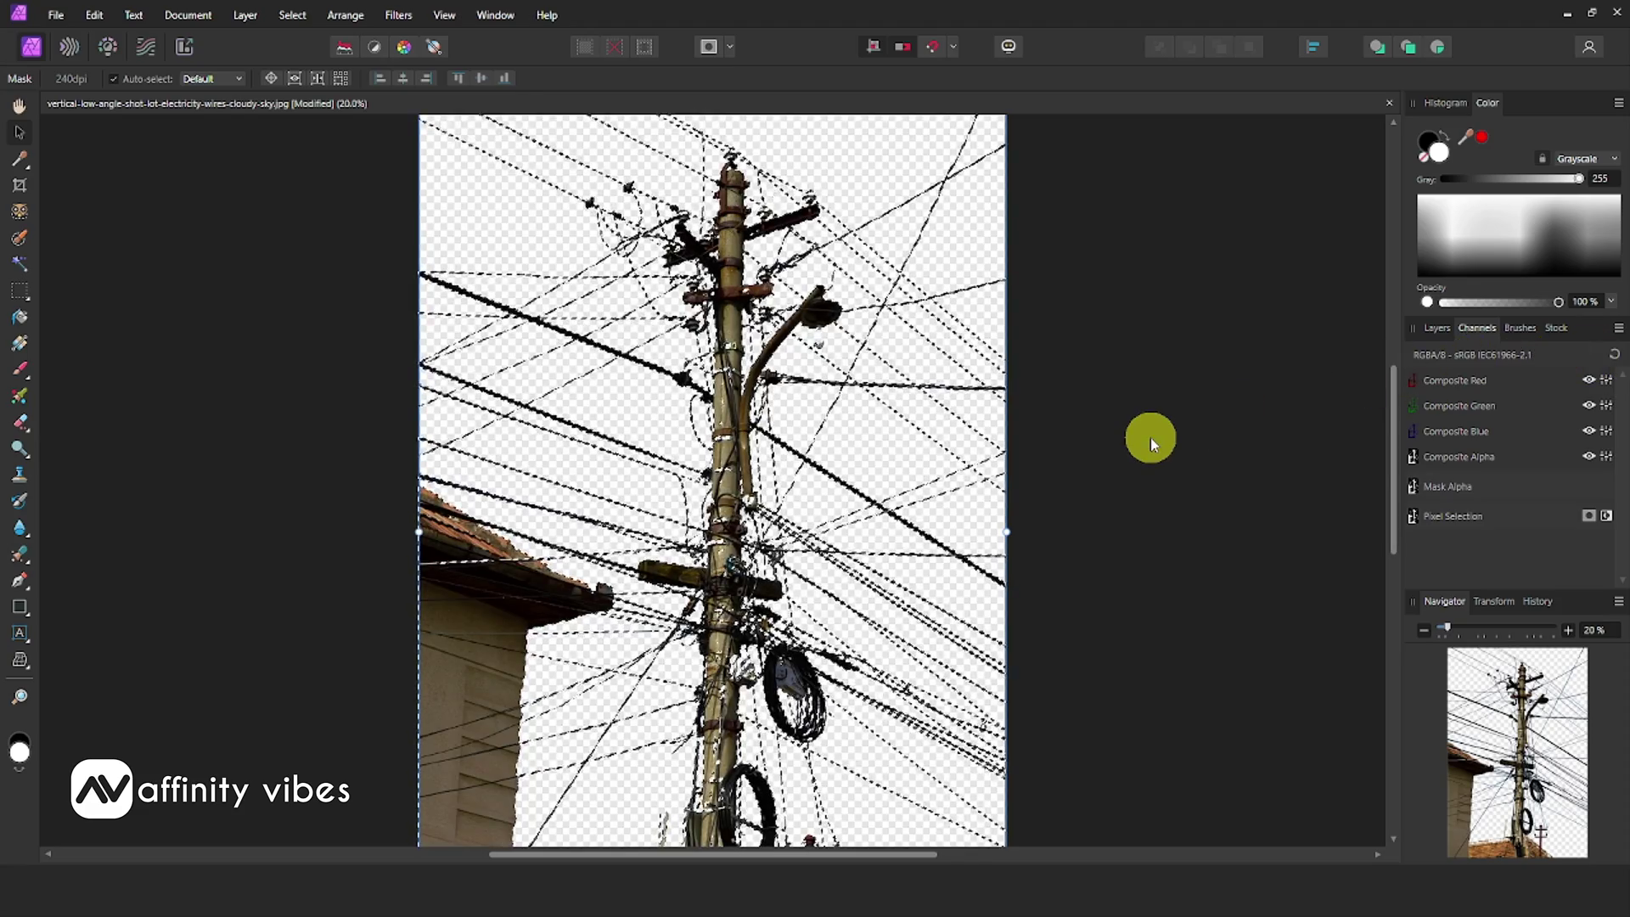
key(ctrl+d)
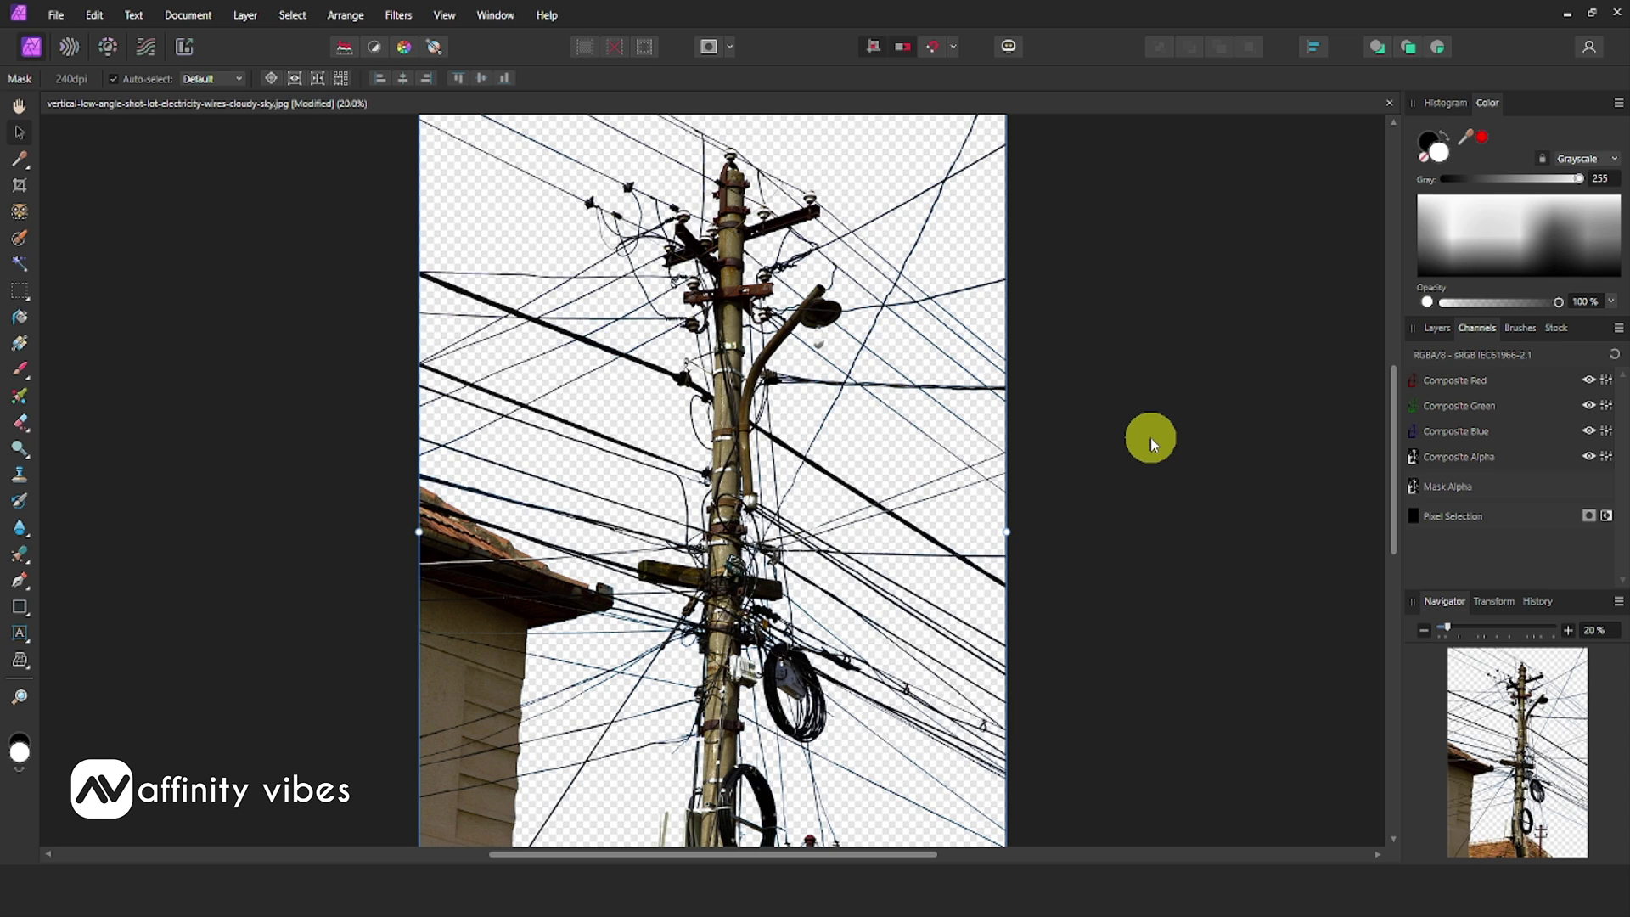